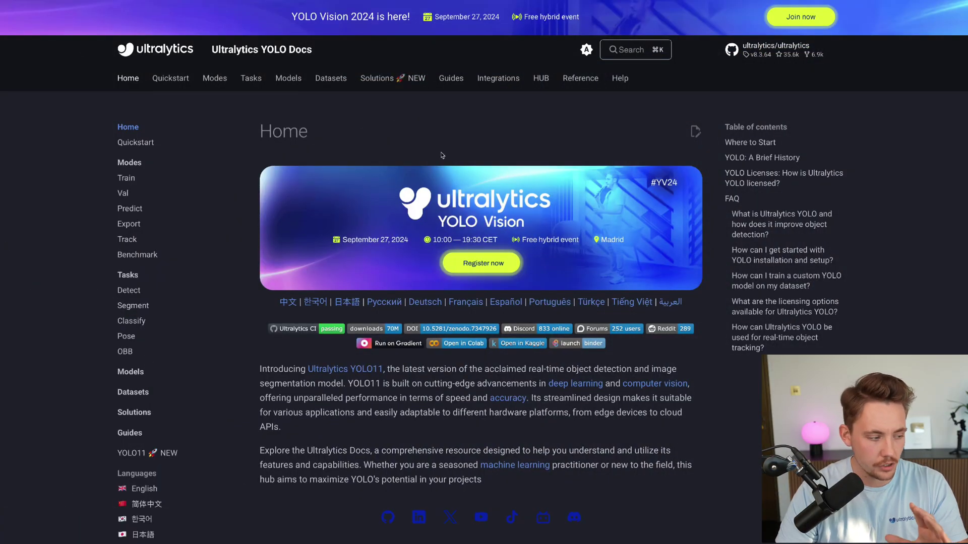
Go to the overview of supported datasets in the Ultralytics docs
{"action": "left_click", "coordinate": [337, 79]}
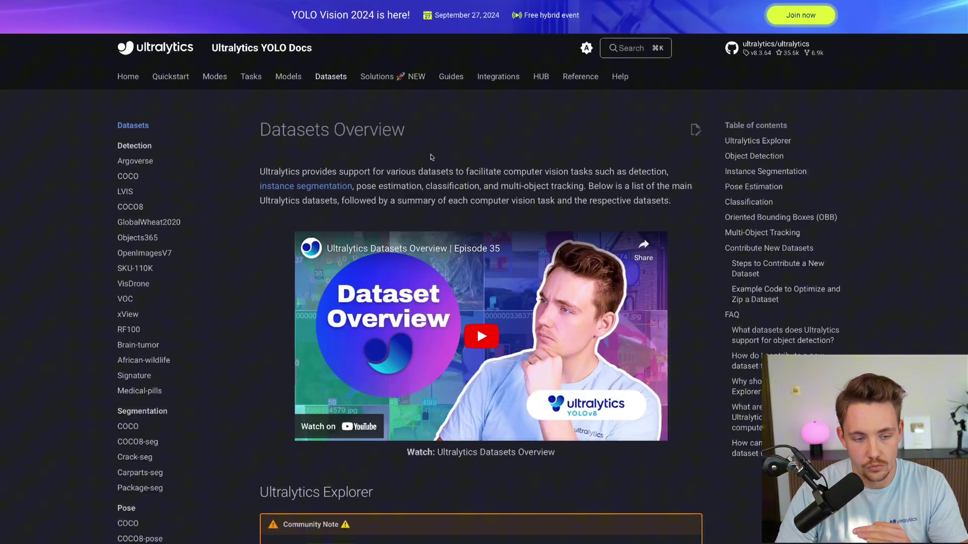
{"action": "scroll", "coordinate": [163, 211], "scroll_direction": "down", "scroll_amount": 1}
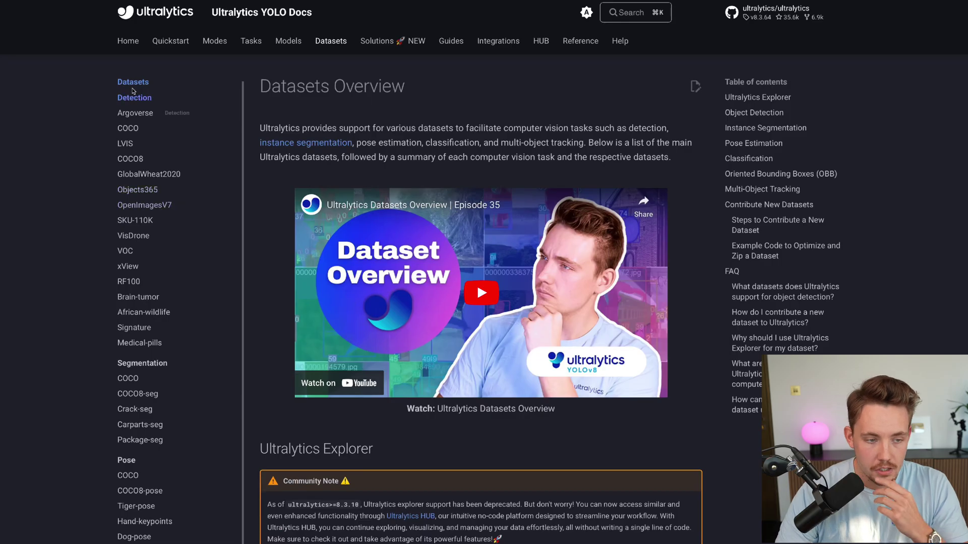
{"action": "scroll", "coordinate": [147, 275], "scroll_direction": "down", "scroll_amount": 1}
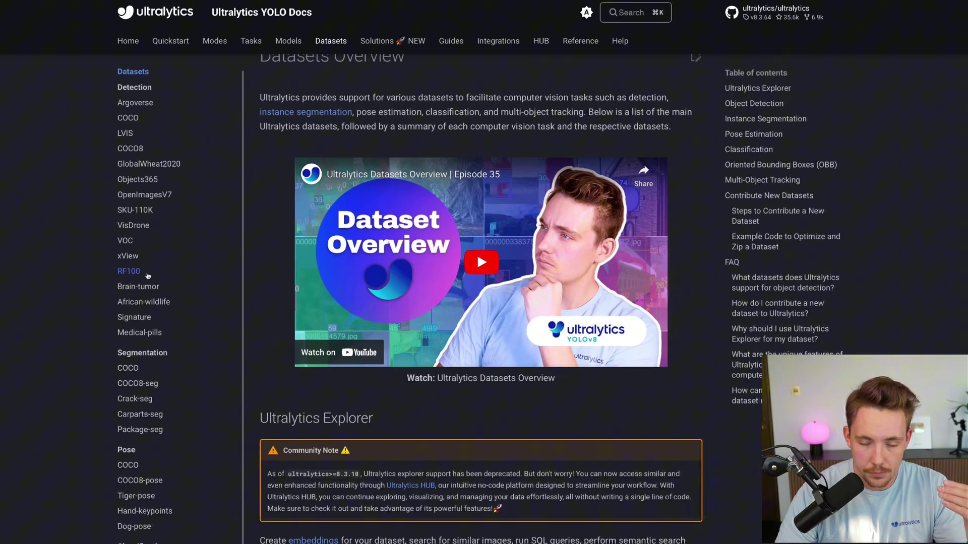
{"action": "scroll", "coordinate": [149, 303], "scroll_direction": "down", "scroll_amount": 1}
{"action": "scroll", "coordinate": [151, 352], "scroll_direction": "down", "scroll_amount": 3}
{"action": "scroll", "coordinate": [151, 356], "scroll_direction": "down", "scroll_amount": 2}
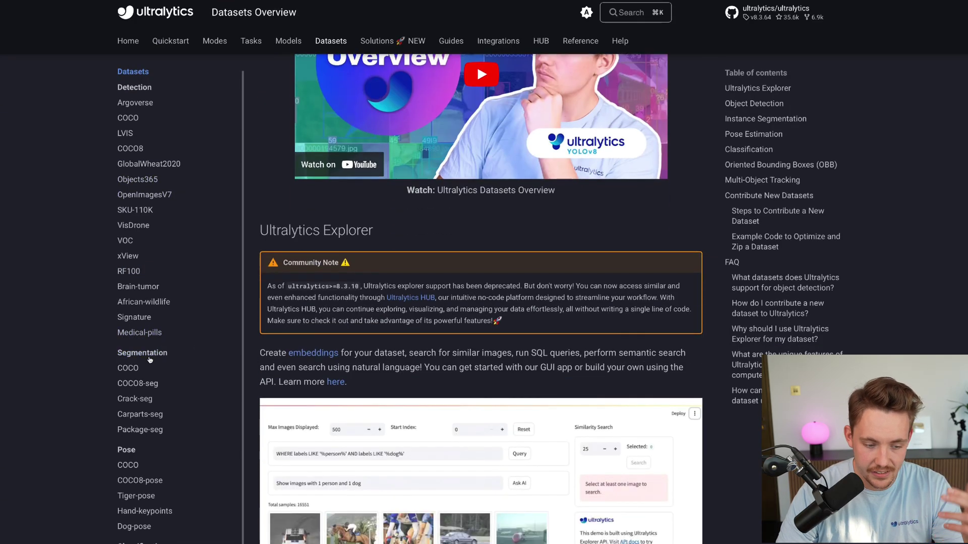
{"action": "scroll", "coordinate": [148, 361], "scroll_direction": "down", "scroll_amount": 1}
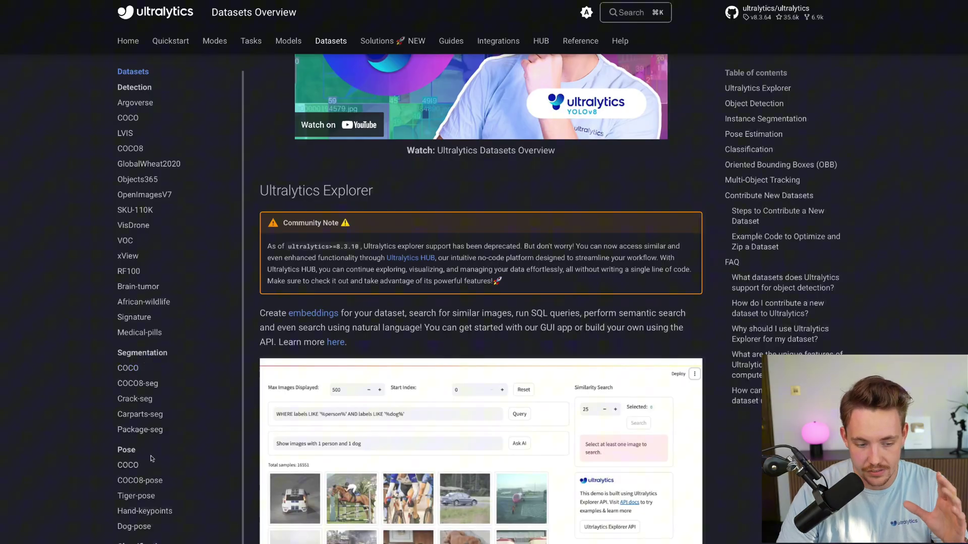
{"action": "left_click", "coordinate": [140, 430]}
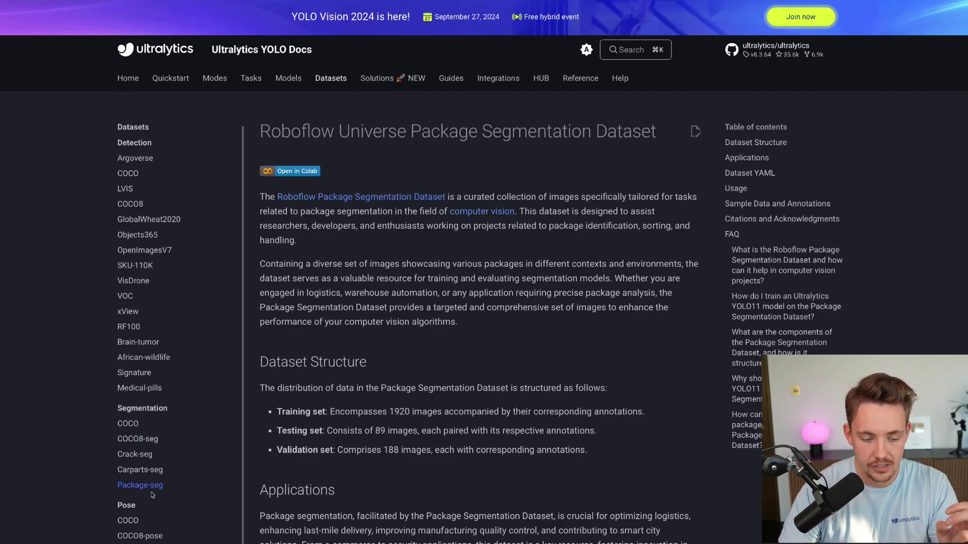
{"action": "scroll", "coordinate": [152, 473], "scroll_direction": "down", "scroll_amount": 1}
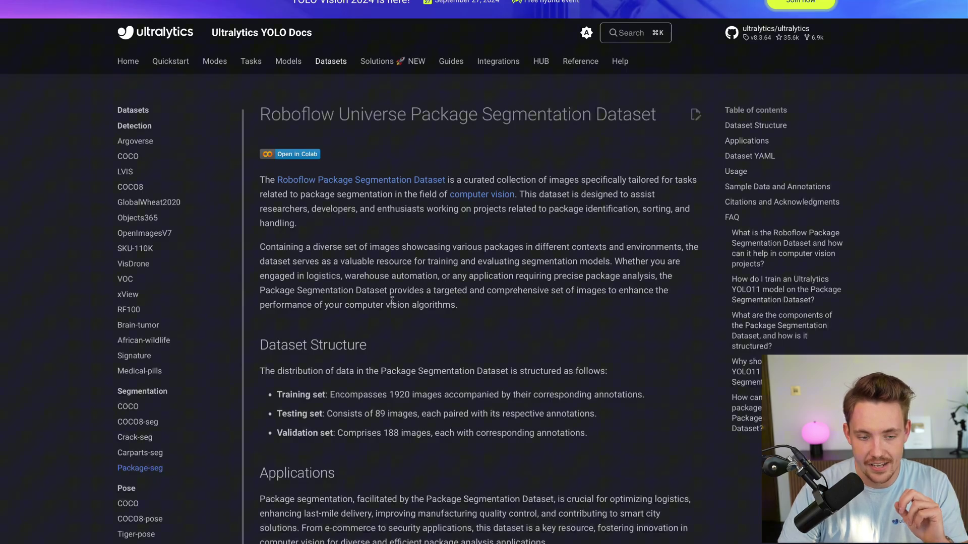
{"action": "scroll", "coordinate": [437, 272], "scroll_direction": "down", "scroll_amount": 1}
{"action": "scroll", "coordinate": [440, 271], "scroll_direction": "down", "scroll_amount": 2}
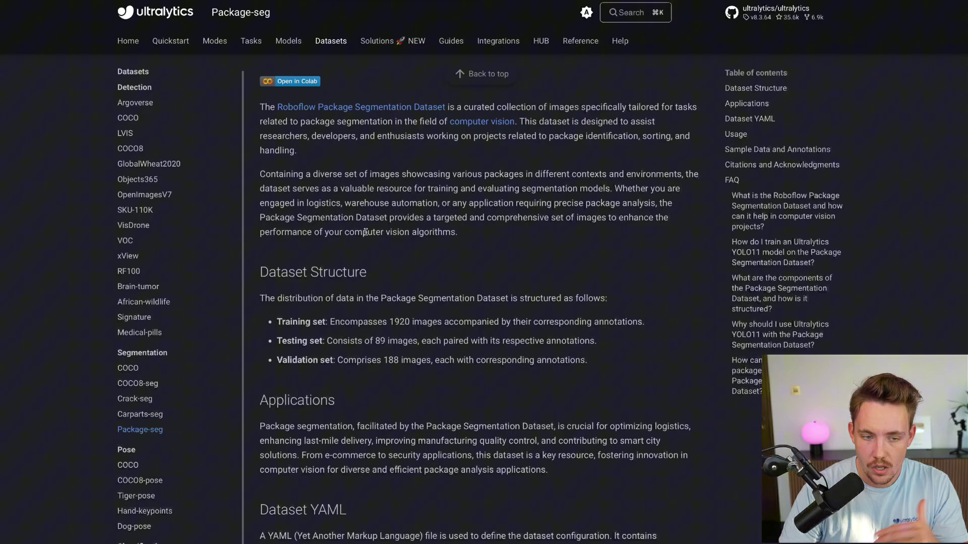
{"action": "scroll", "coordinate": [364, 232], "scroll_direction": "down", "scroll_amount": 1}
{"action": "scroll", "coordinate": [399, 279], "scroll_direction": "down", "scroll_amount": 1}
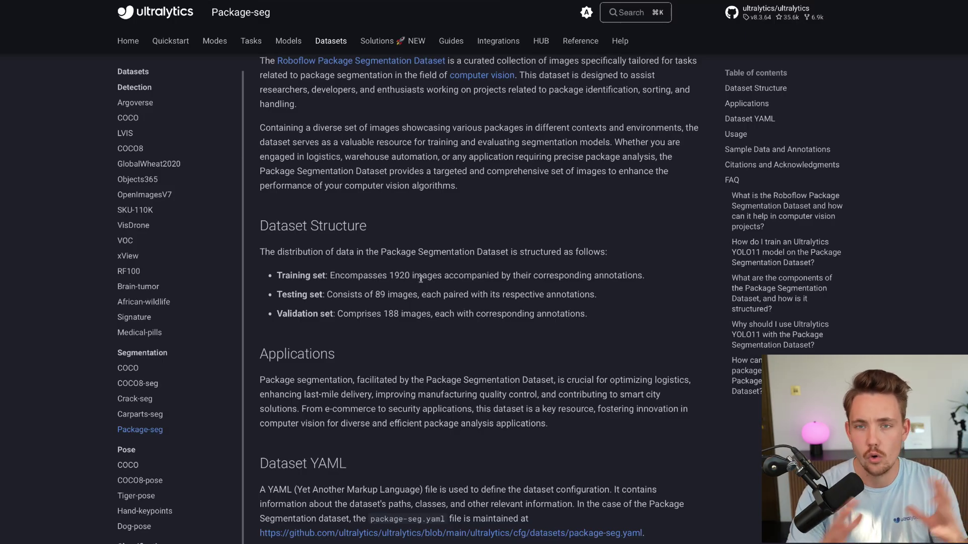
{"action": "scroll", "coordinate": [464, 378], "scroll_direction": "down", "scroll_amount": 1}
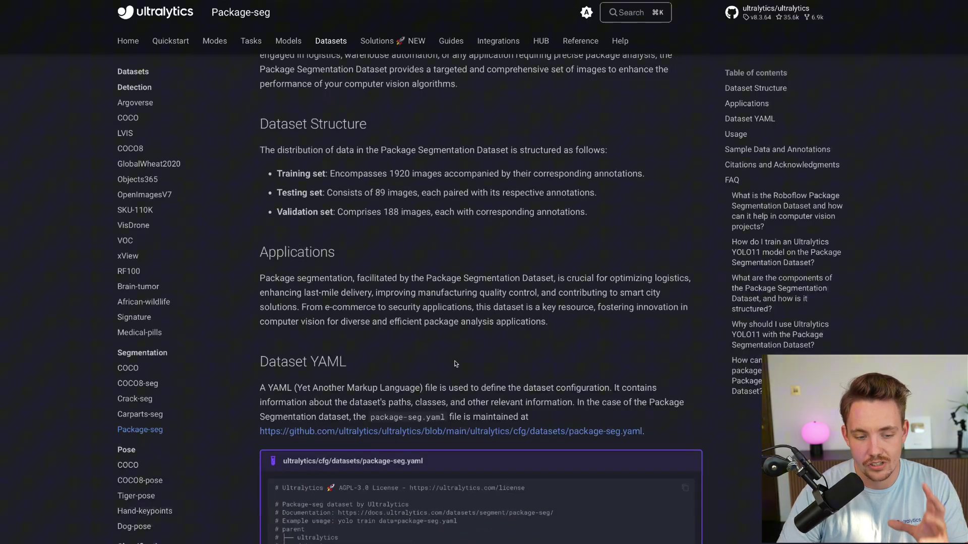
{"action": "scroll", "coordinate": [432, 265], "scroll_direction": "down", "scroll_amount": 1}
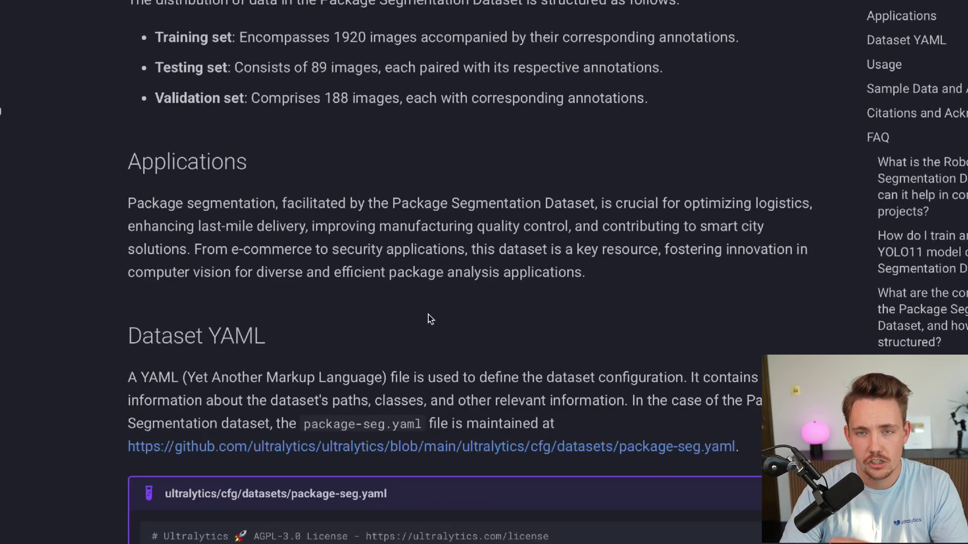
{"action": "scroll", "coordinate": [451, 309], "scroll_direction": "down", "scroll_amount": 1}
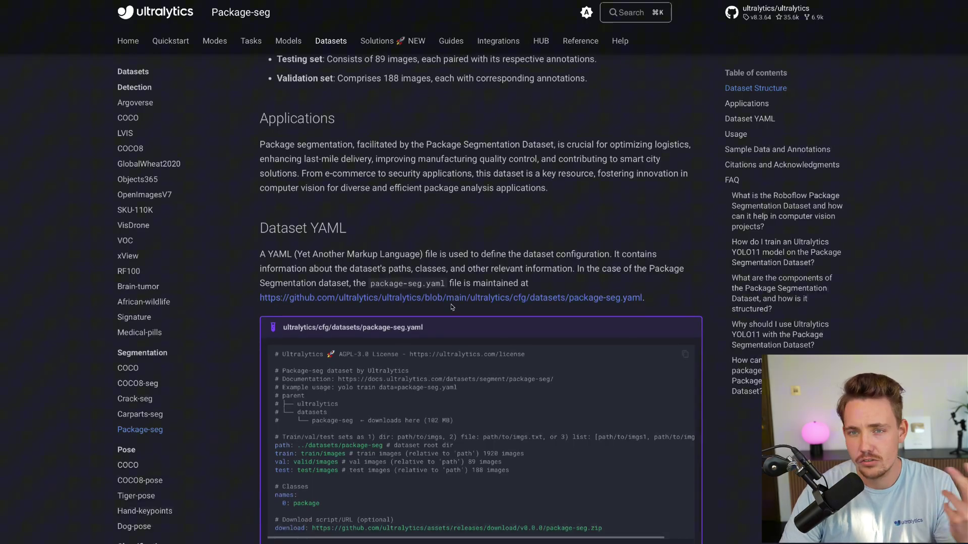
{"action": "scroll", "coordinate": [468, 309], "scroll_direction": "down", "scroll_amount": 1}
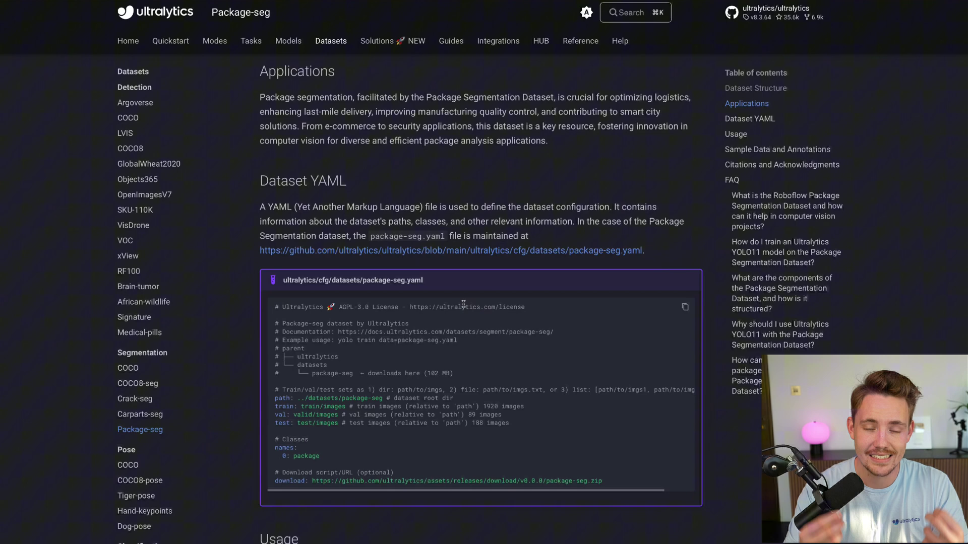
{"action": "scroll", "coordinate": [468, 345], "scroll_direction": "down", "scroll_amount": 1}
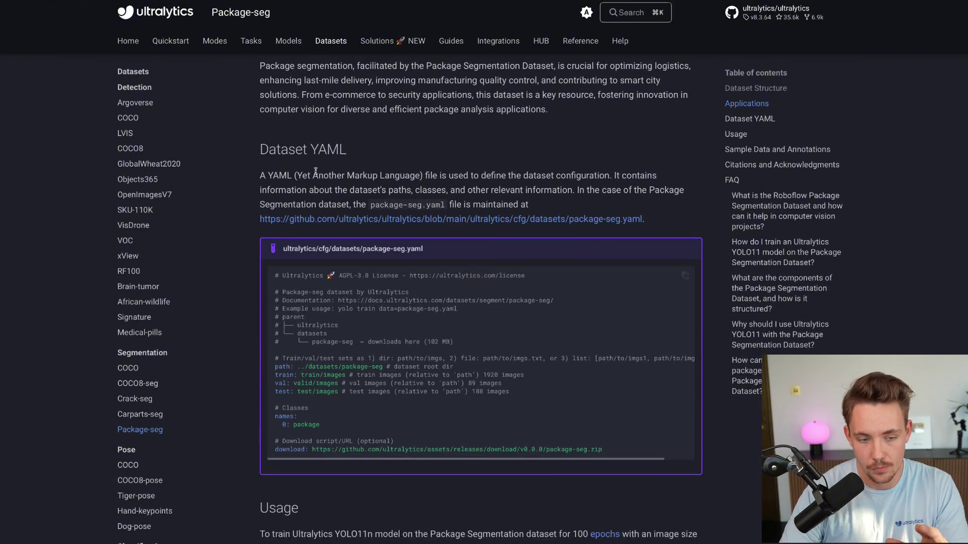
{"action": "scroll", "coordinate": [315, 172], "scroll_direction": "down", "scroll_amount": 2}
Review the package class line and the dataset download URL in the package-seg YAML
{"action": "triple_click", "coordinate": [350, 370]}
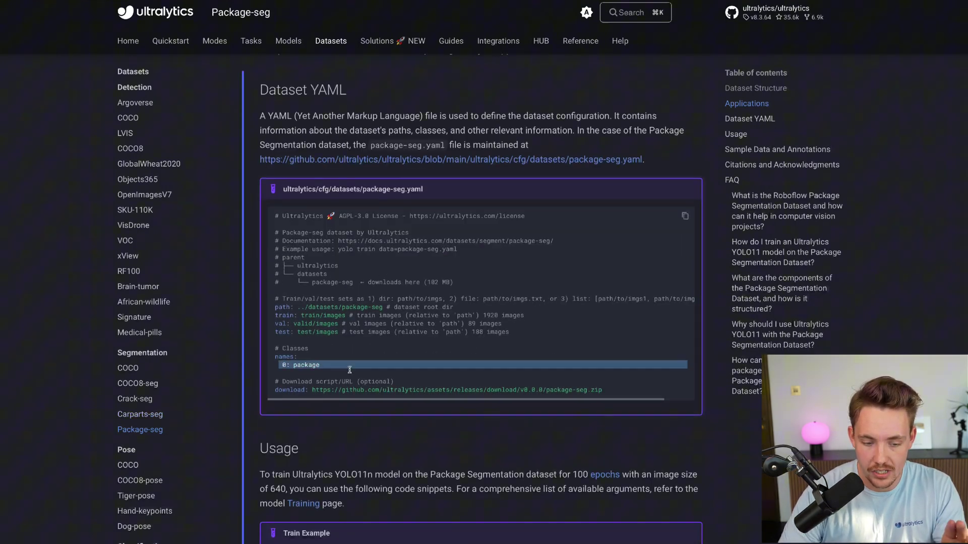
{"action": "left_click", "coordinate": [339, 368]}
{"action": "scroll", "coordinate": [313, 373], "scroll_direction": "down", "scroll_amount": 1}
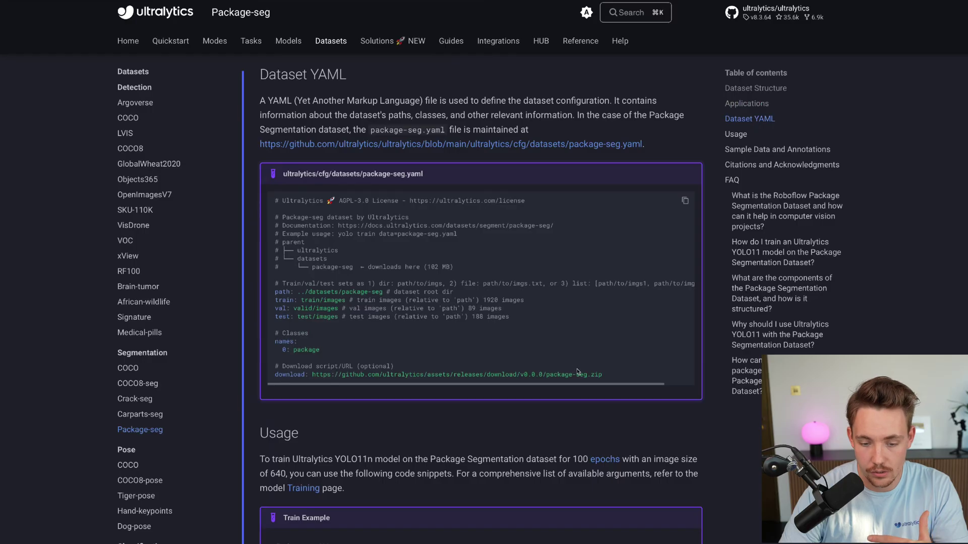
{"action": "left_click_drag", "start_coordinate": [607, 376], "coordinate": [310, 374]}
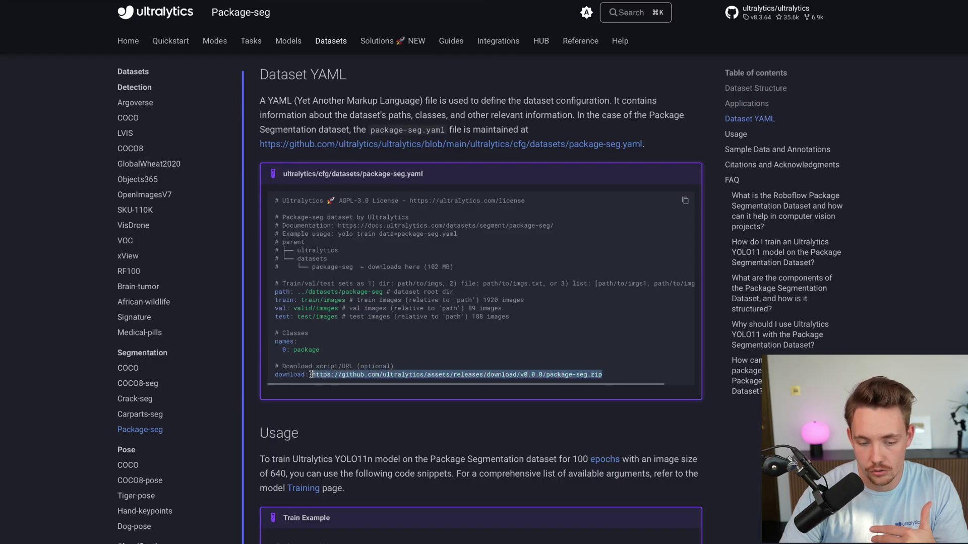
{"action": "left_click", "coordinate": [457, 331]}
{"action": "scroll", "coordinate": [457, 348], "scroll_direction": "down", "scroll_amount": 5}
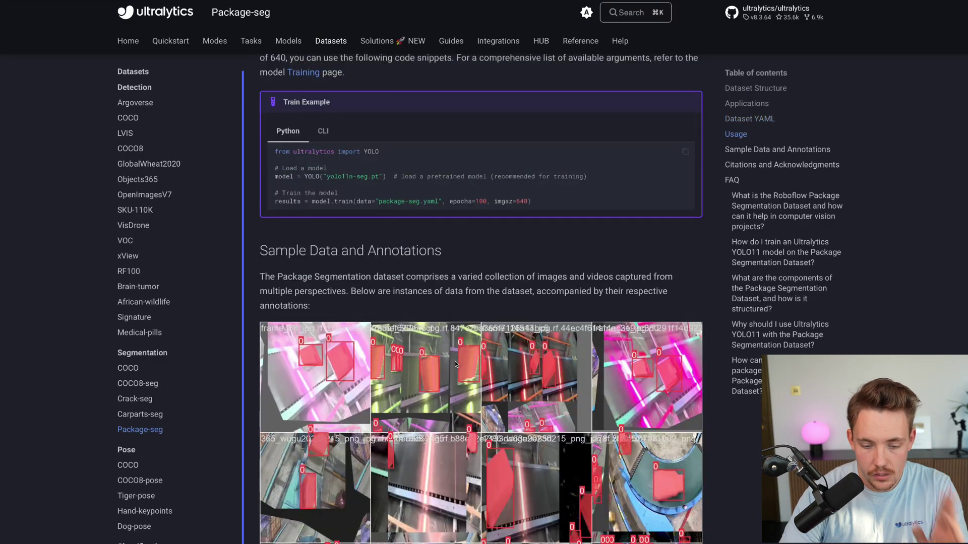
{"action": "scroll", "coordinate": [456, 363], "scroll_direction": "down", "scroll_amount": 2}
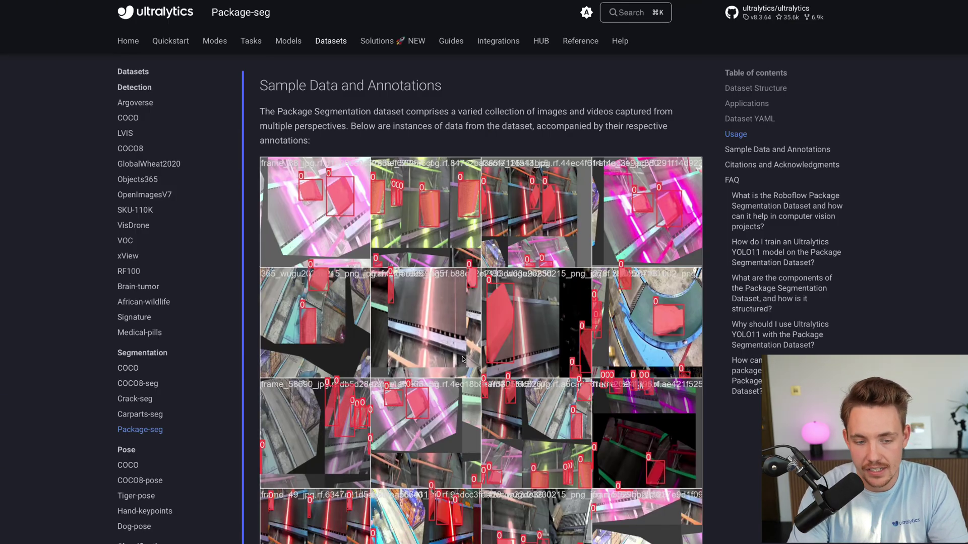
{"action": "scroll", "coordinate": [464, 360], "scroll_direction": "down", "scroll_amount": 1}
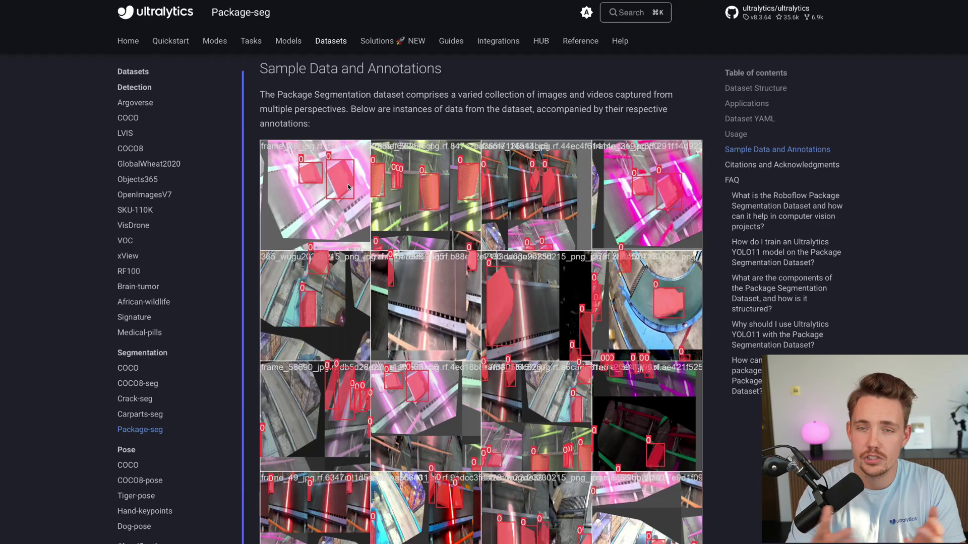
{"action": "scroll", "coordinate": [445, 299], "scroll_direction": "down", "scroll_amount": 3}
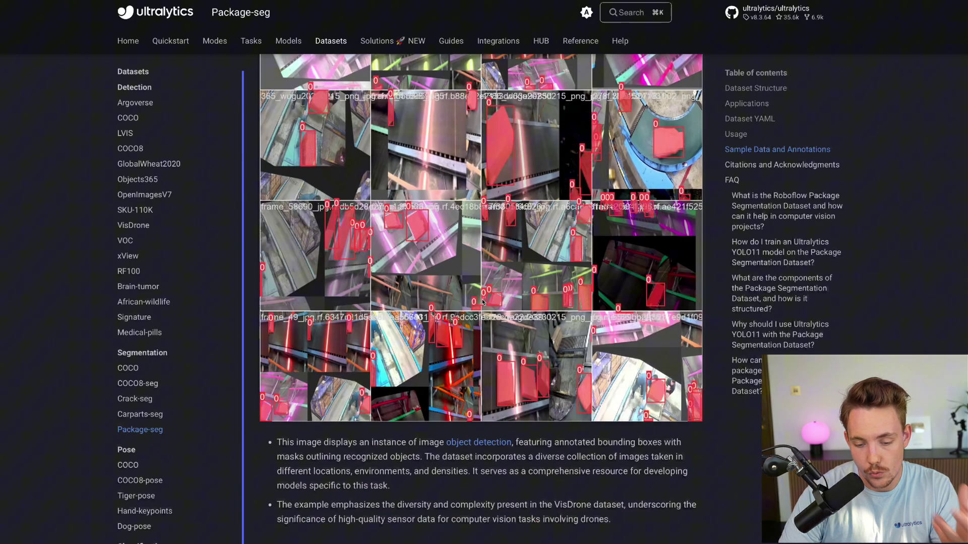
{"action": "scroll", "coordinate": [485, 290], "scroll_direction": "up", "scroll_amount": 1}
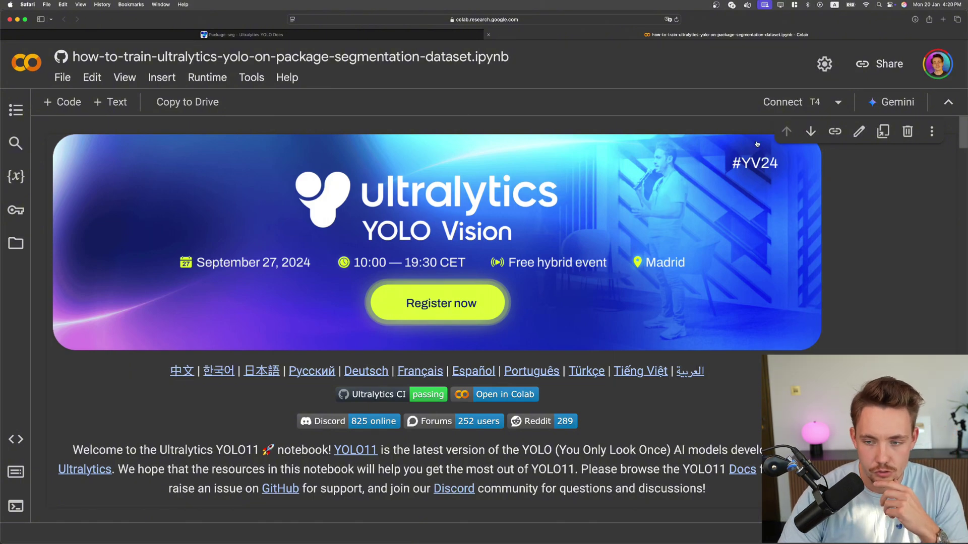
Set the runtime type to T4 GPU and connect the notebook to it
{"action": "left_click", "coordinate": [208, 77]}
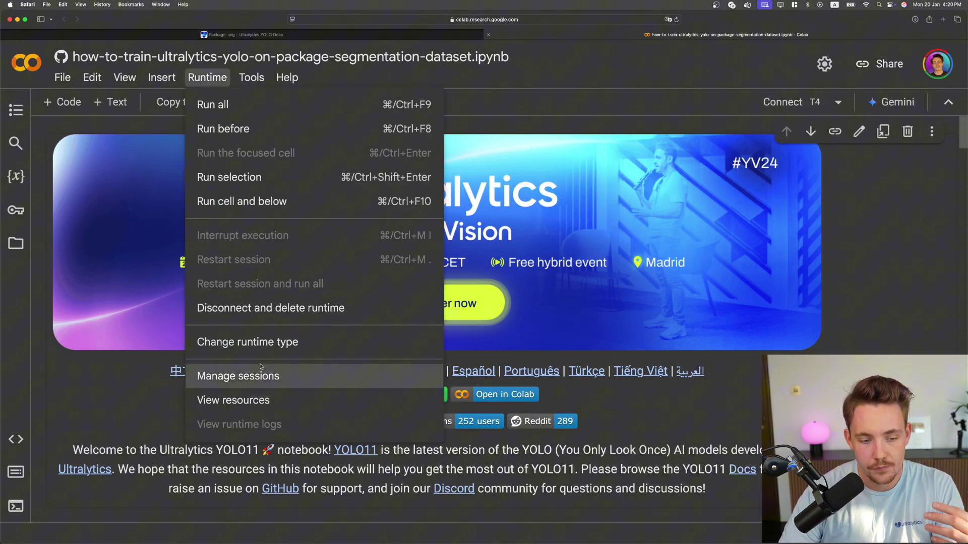
{"action": "left_click", "coordinate": [263, 347]}
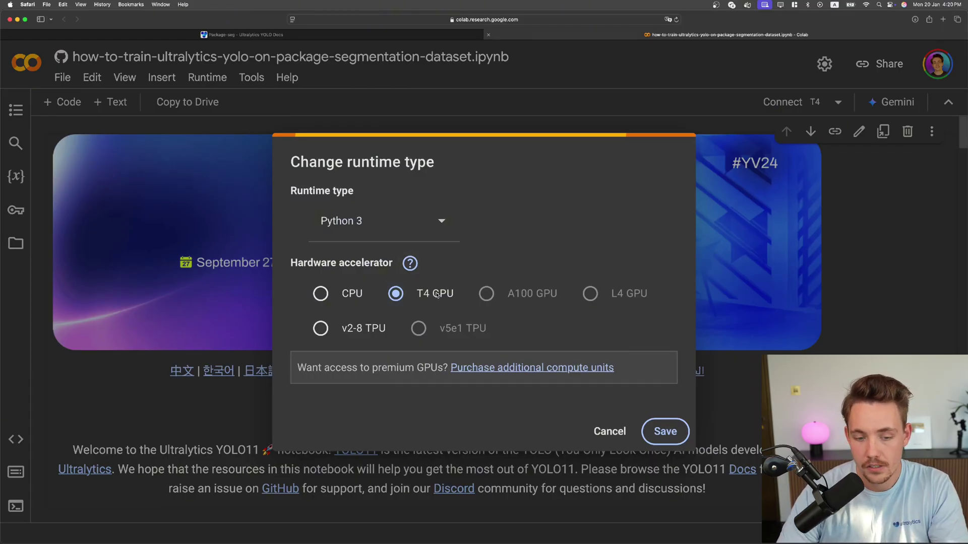
{"action": "left_click", "coordinate": [667, 434]}
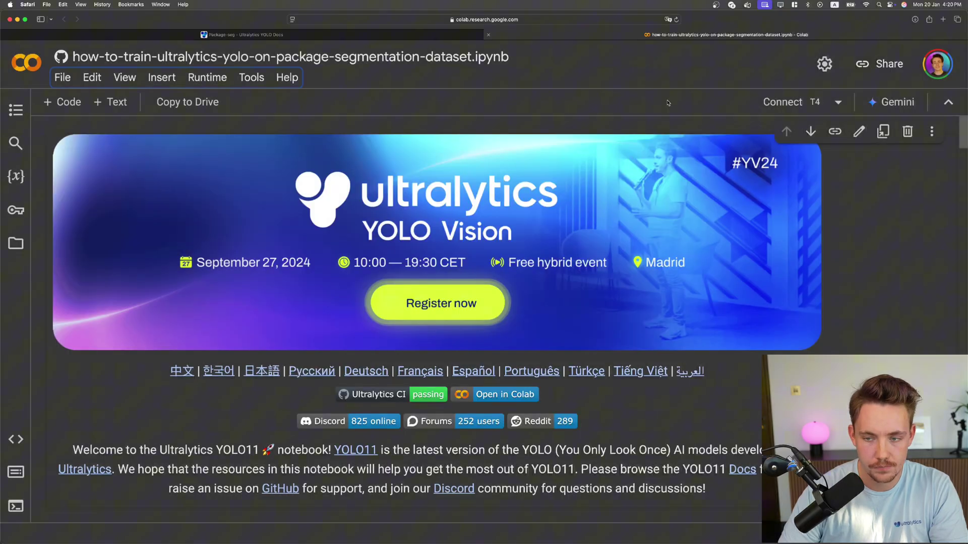
{"action": "left_click", "coordinate": [787, 102]}
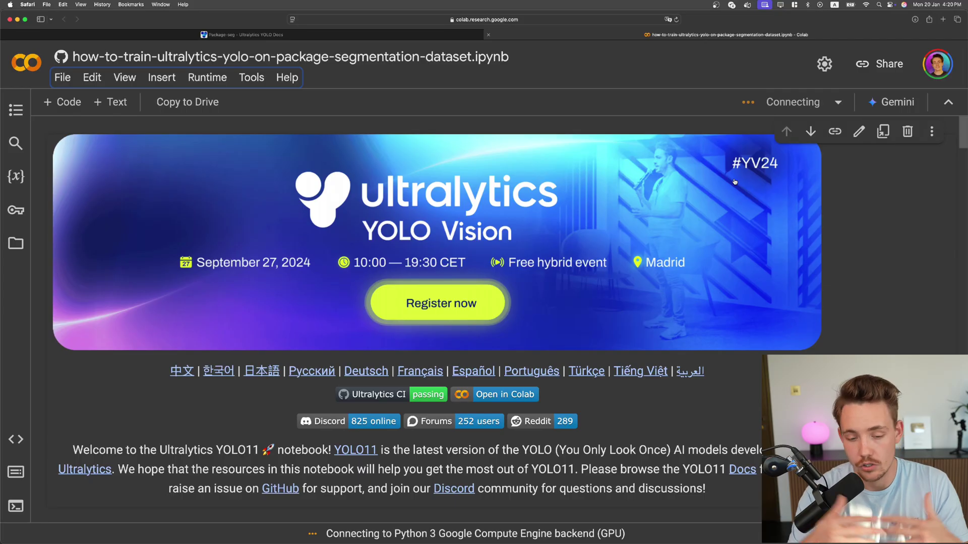
{"action": "scroll", "coordinate": [719, 242], "scroll_direction": "down", "scroll_amount": 1}
{"action": "scroll", "coordinate": [707, 242], "scroll_direction": "down", "scroll_amount": 3}
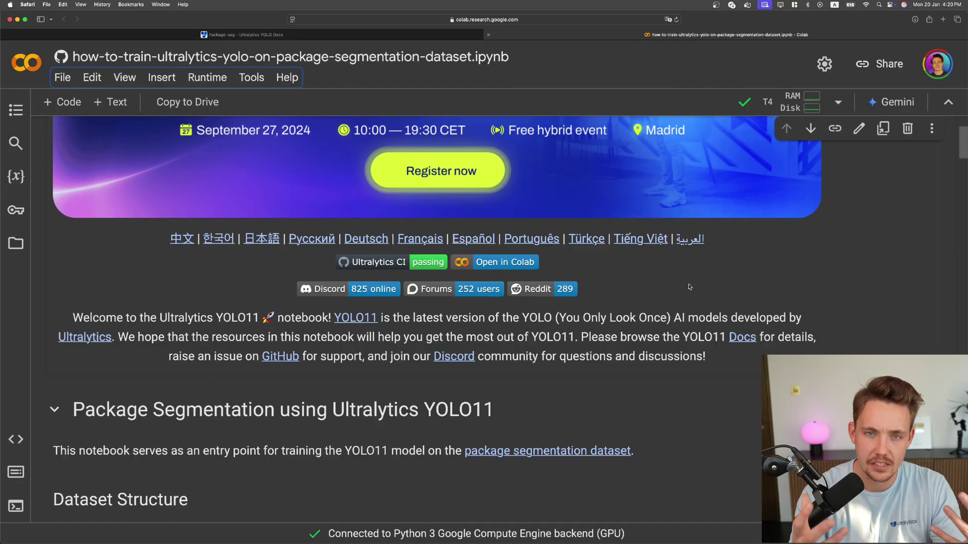
{"action": "scroll", "coordinate": [667, 312], "scroll_direction": "down", "scroll_amount": 2}
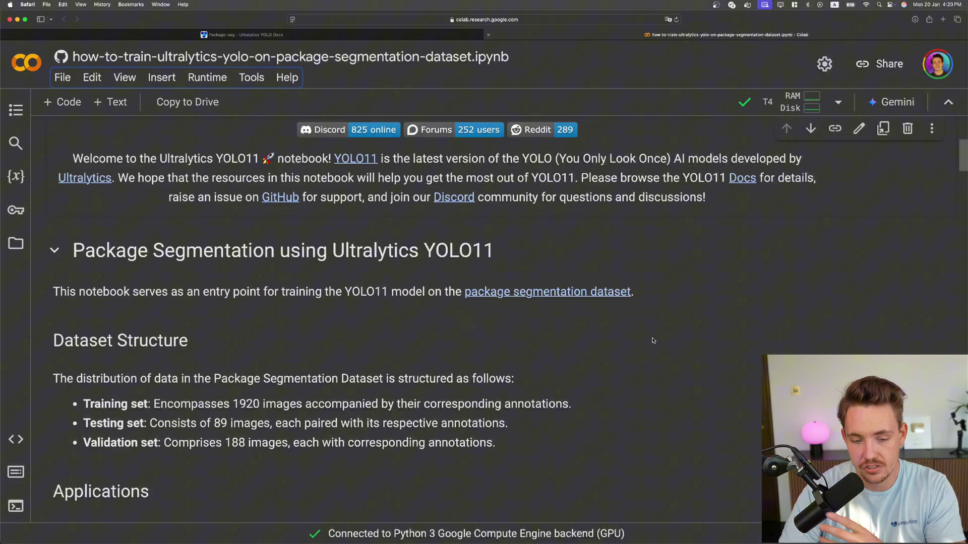
{"action": "scroll", "coordinate": [638, 355], "scroll_direction": "down", "scroll_amount": 1}
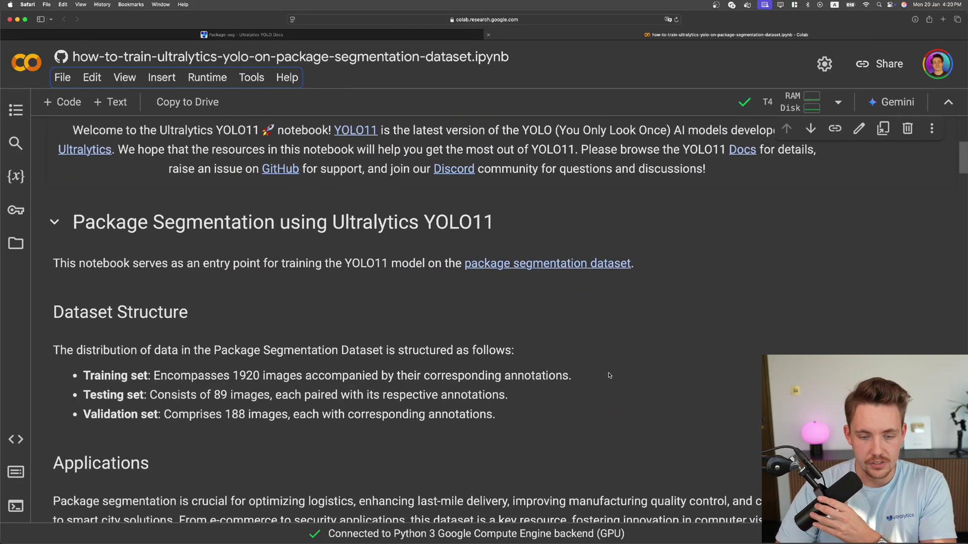
{"action": "scroll", "coordinate": [601, 371], "scroll_direction": "down", "scroll_amount": 3}
{"action": "mouse_move", "coordinate": [792, 102]}
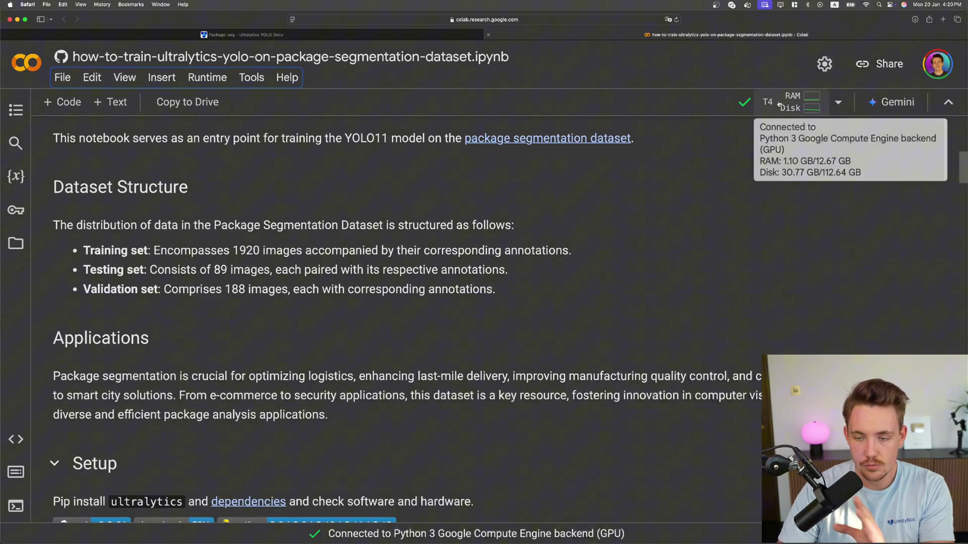
{"action": "scroll", "coordinate": [497, 292], "scroll_direction": "down", "scroll_amount": 2}
{"action": "scroll", "coordinate": [190, 245], "scroll_direction": "down", "scroll_amount": 1}
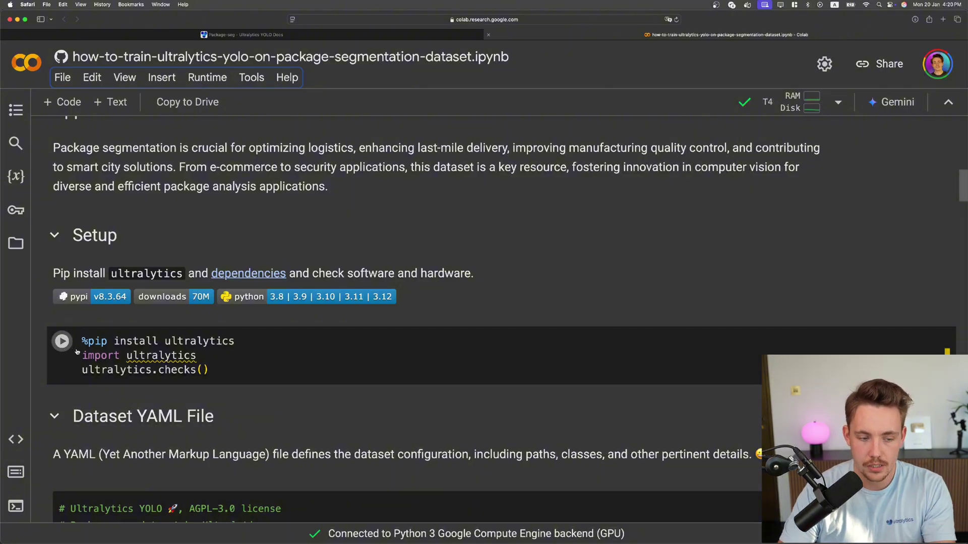
Run the Ultralytics pip install cell, accepting the untrusted-notebook warning
{"action": "left_click", "coordinate": [62, 342]}
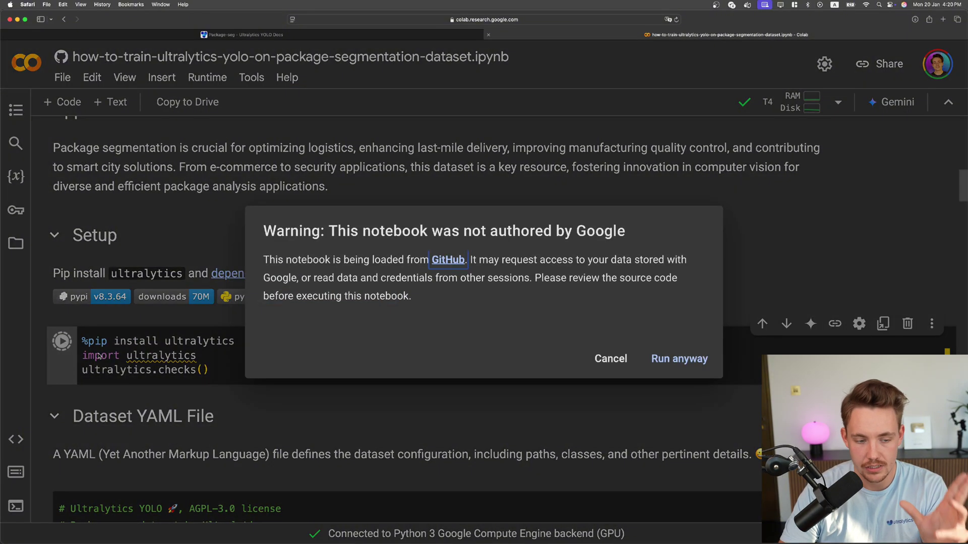
{"action": "left_click", "coordinate": [681, 355]}
{"action": "scroll", "coordinate": [226, 321], "scroll_direction": "down", "scroll_amount": 2}
{"action": "scroll", "coordinate": [246, 323], "scroll_direction": "down", "scroll_amount": 1}
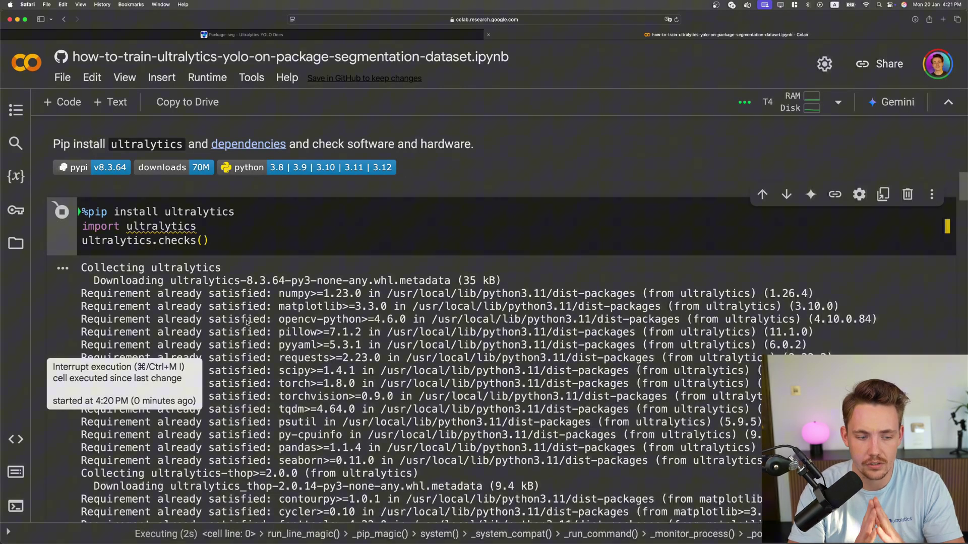
{"action": "scroll", "coordinate": [320, 352], "scroll_direction": "down", "scroll_amount": 1}
{"action": "scroll", "coordinate": [348, 360], "scroll_direction": "down", "scroll_amount": 2}
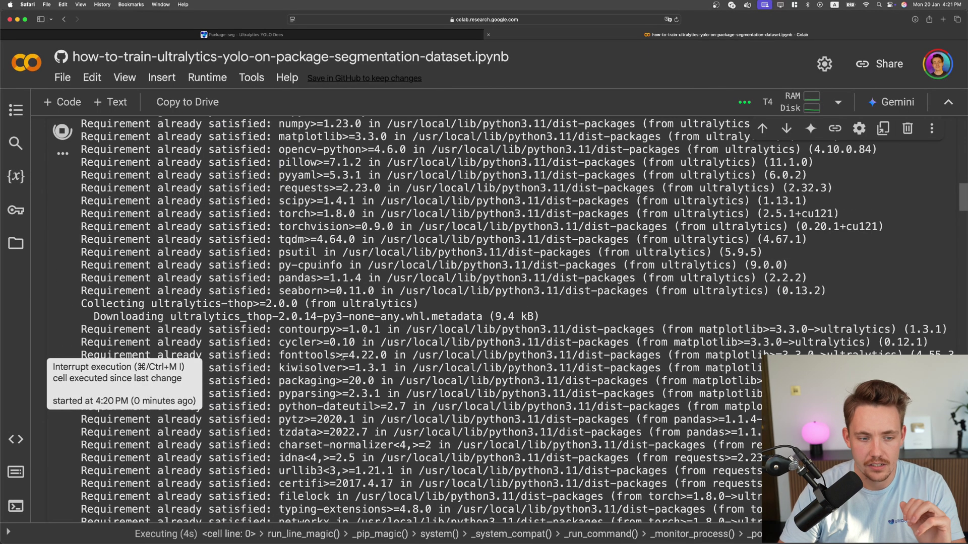
{"action": "scroll", "coordinate": [333, 361], "scroll_direction": "down", "scroll_amount": 4}
{"action": "scroll", "coordinate": [333, 361], "scroll_direction": "down", "scroll_amount": 4}
{"action": "scroll", "coordinate": [317, 374], "scroll_direction": "down", "scroll_amount": 2}
{"action": "scroll", "coordinate": [302, 390], "scroll_direction": "down", "scroll_amount": 1}
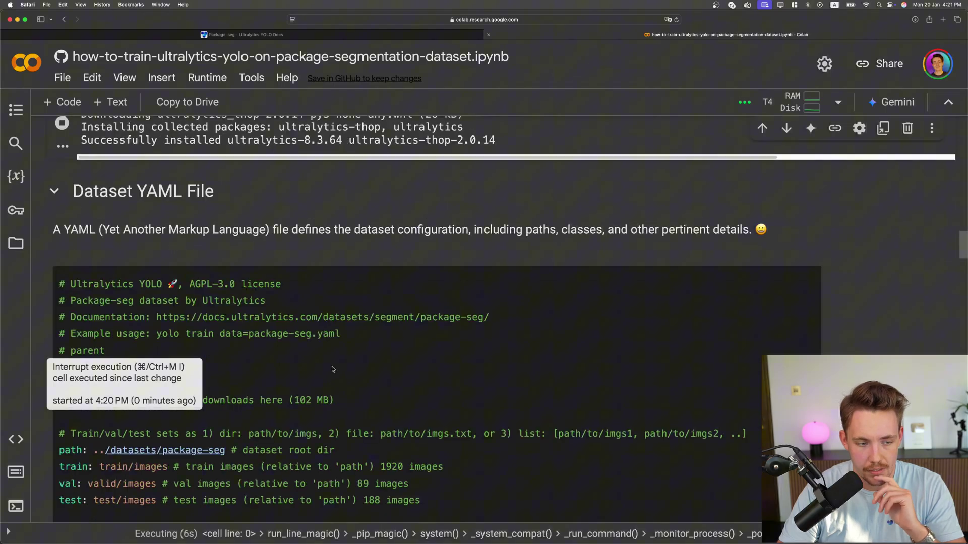
{"action": "scroll", "coordinate": [290, 403], "scroll_direction": "down", "scroll_amount": 2}
{"action": "scroll", "coordinate": [293, 403], "scroll_direction": "up", "scroll_amount": 2}
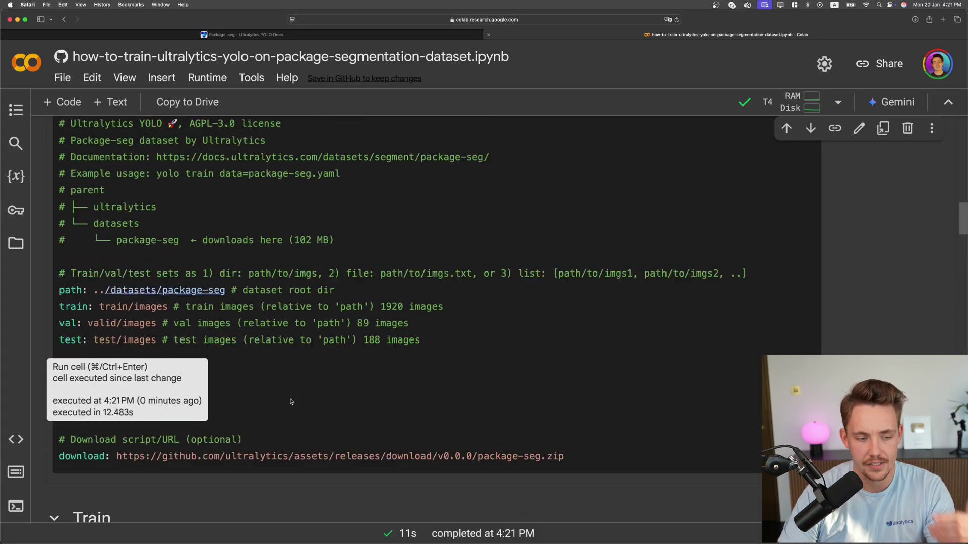
{"action": "scroll", "coordinate": [251, 367], "scroll_direction": "up", "scroll_amount": 1}
{"action": "scroll", "coordinate": [200, 346], "scroll_direction": "down", "scroll_amount": 1}
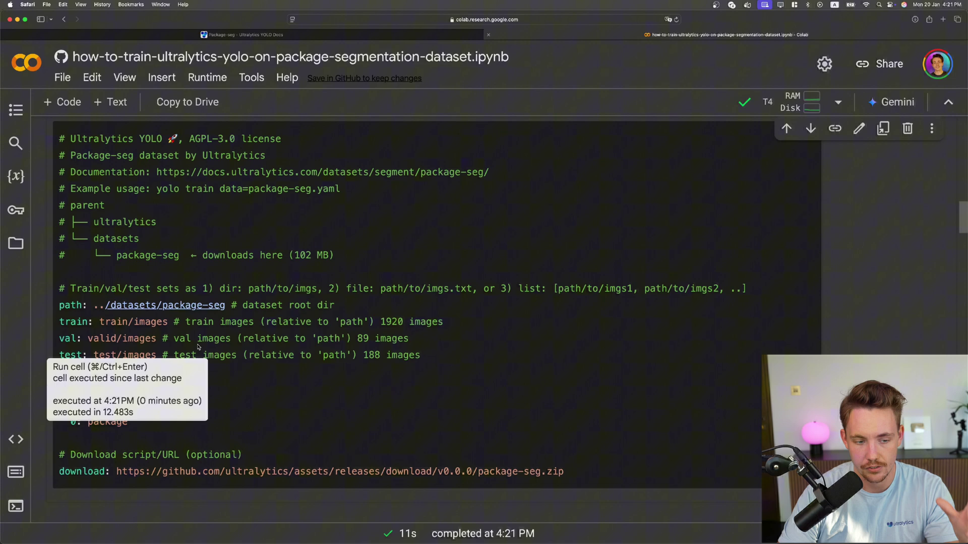
{"action": "scroll", "coordinate": [196, 297], "scroll_direction": "up", "scroll_amount": 1}
{"action": "scroll", "coordinate": [227, 306], "scroll_direction": "down", "scroll_amount": 2}
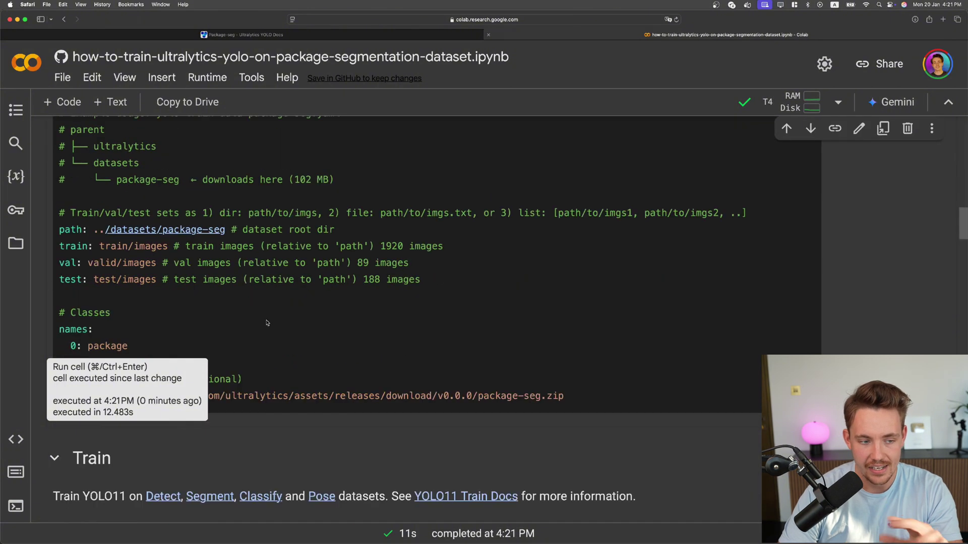
{"action": "scroll", "coordinate": [257, 318], "scroll_direction": "down", "scroll_amount": 4}
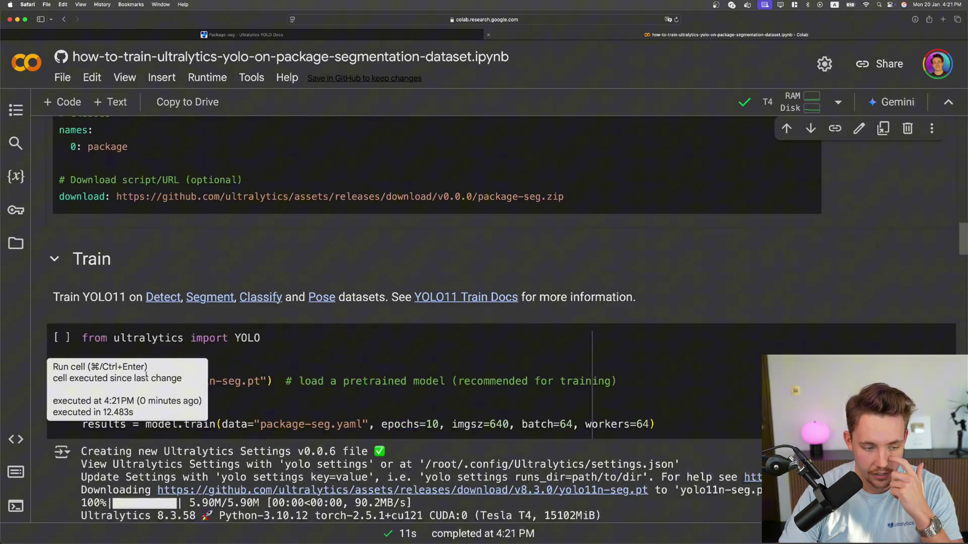
{"action": "scroll", "coordinate": [202, 334], "scroll_direction": "down", "scroll_amount": 3}
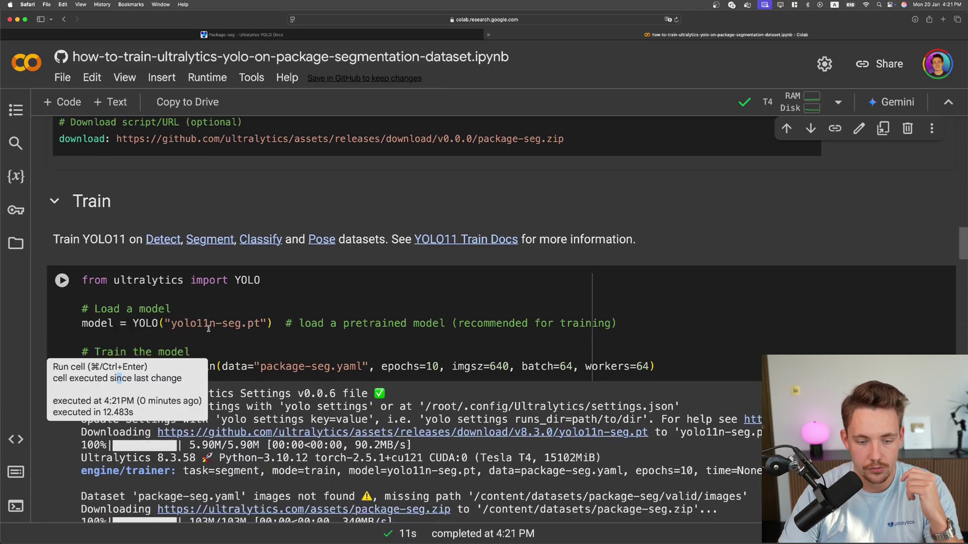
{"action": "scroll", "coordinate": [145, 327], "scroll_direction": "down", "scroll_amount": 2}
{"action": "left_click", "coordinate": [63, 301]}
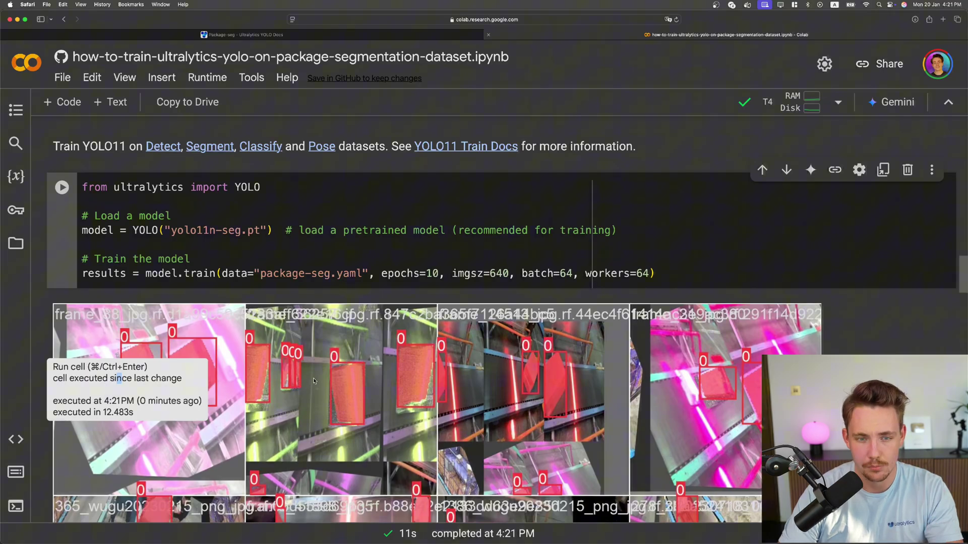
{"action": "scroll", "coordinate": [314, 381], "scroll_direction": "up", "scroll_amount": 2}
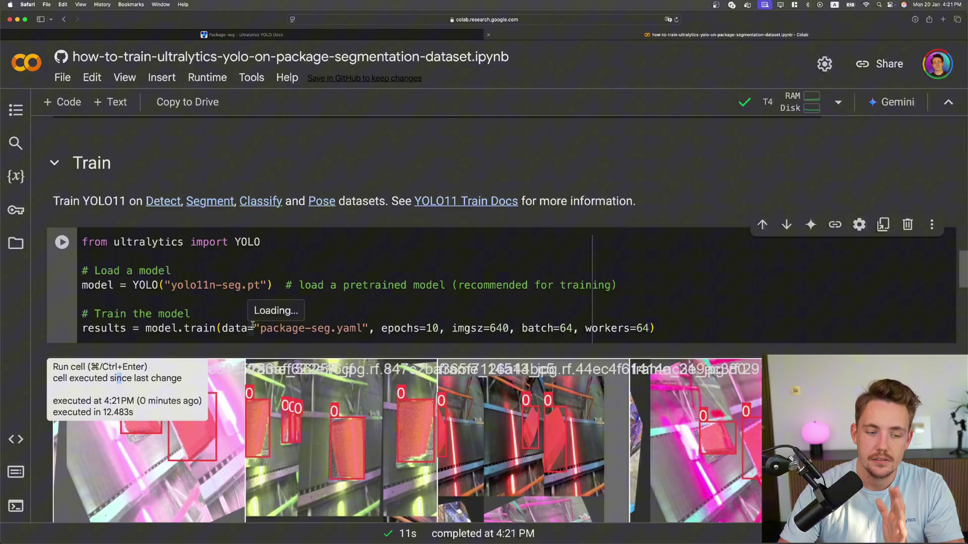
Change the train call to epochs=25 and batch=16 on package-seg.yaml
{"action": "left_click_drag", "start_coordinate": [369, 326], "coordinate": [259, 325]}
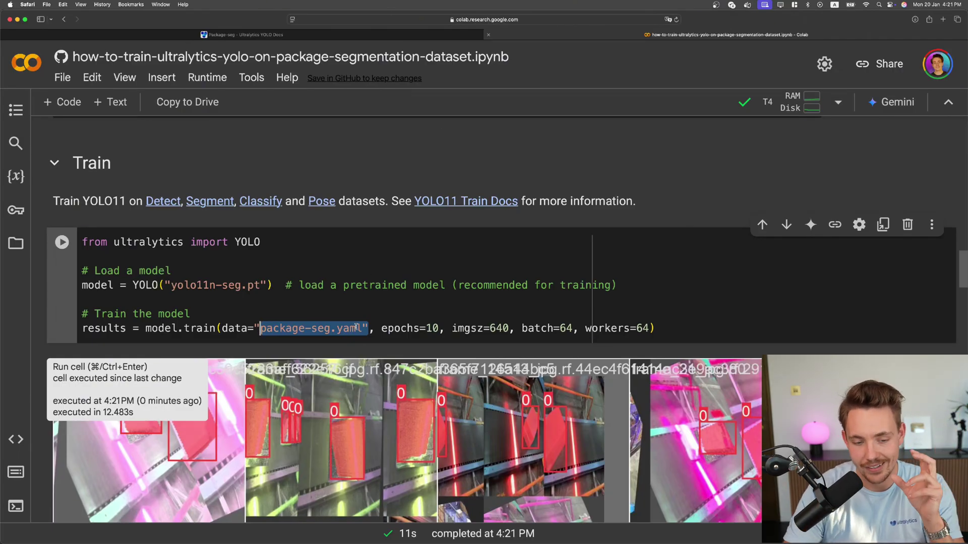
{"action": "left_click", "coordinate": [362, 329]}
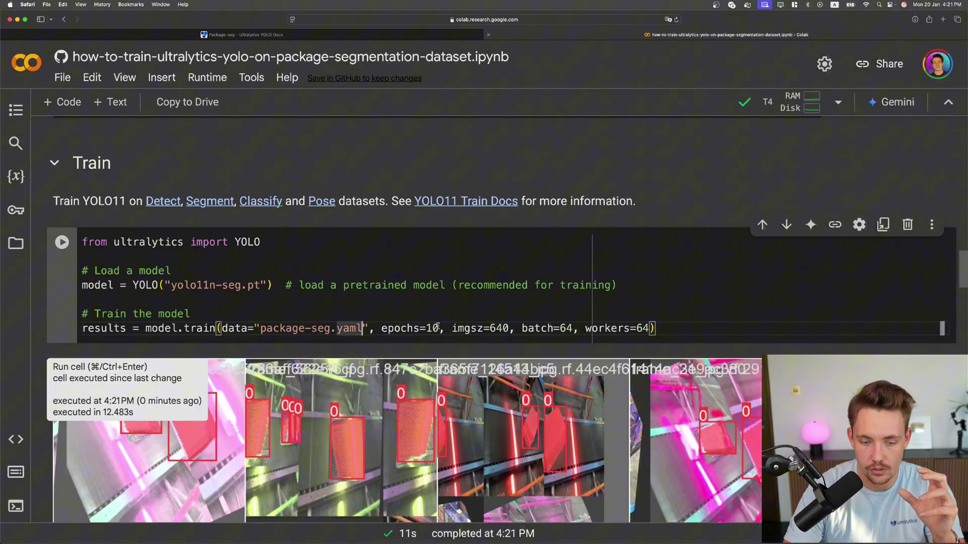
{"action": "left_click", "coordinate": [437, 328]}
{"action": "key", "text": "BackSpace"}
{"action": "key", "text": "BackSpace"}
{"action": "type", "text": "2"}
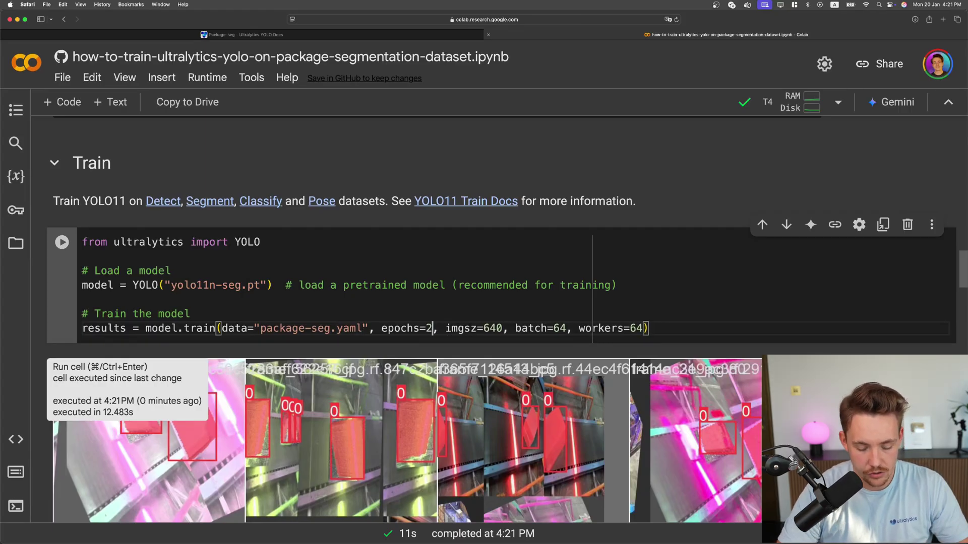
{"action": "type", "text": "5"}
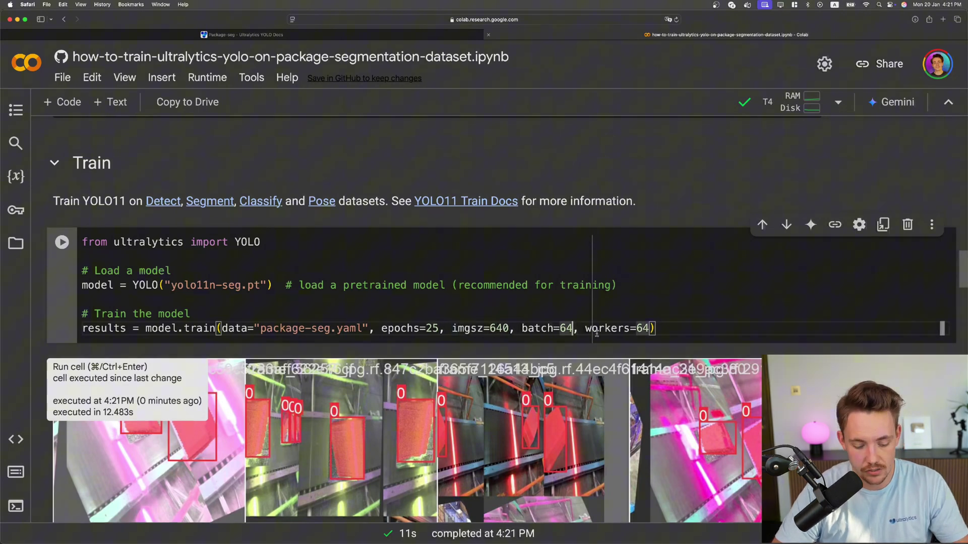
{"action": "key", "text": "BackSpace"}
{"action": "key", "text": "BackSpace"}
{"action": "type", "text": "32"}
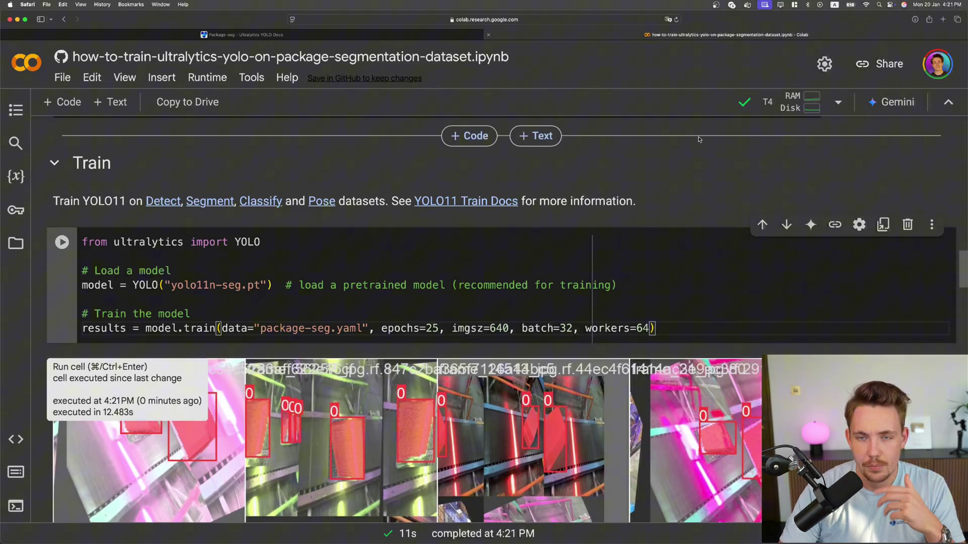
{"action": "key", "text": "BackSpace"}
{"action": "key", "text": "BackSpace"}
{"action": "type", "text": "16"}
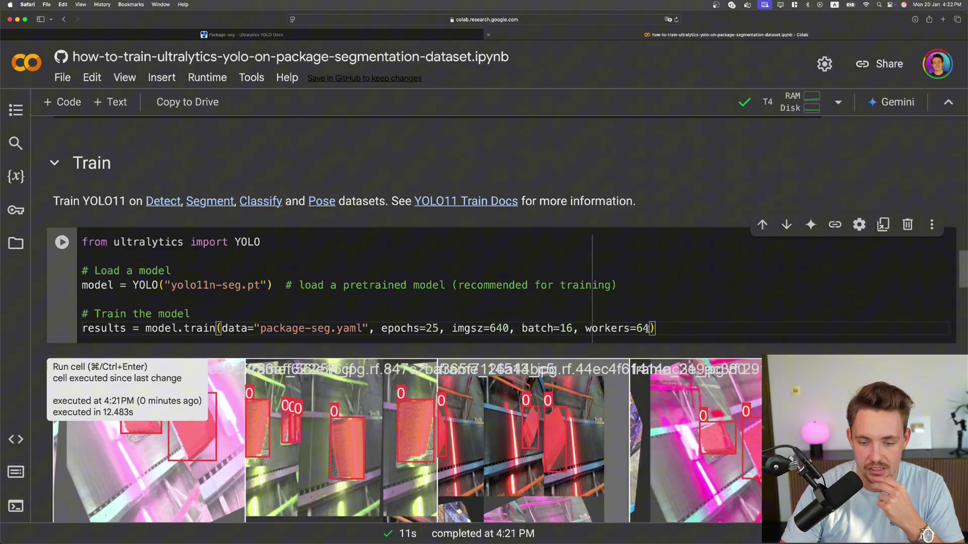
{"action": "left_click_drag", "start_coordinate": [452, 328], "coordinate": [504, 328]}
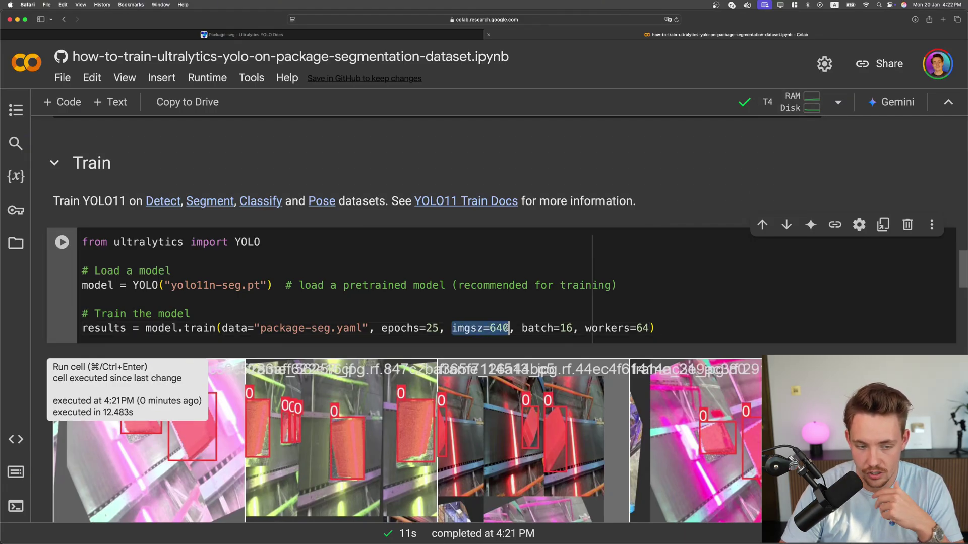
Remove then restore '-seg' so the model stays yolo11n-seg.pt
{"action": "left_click", "coordinate": [219, 288]}
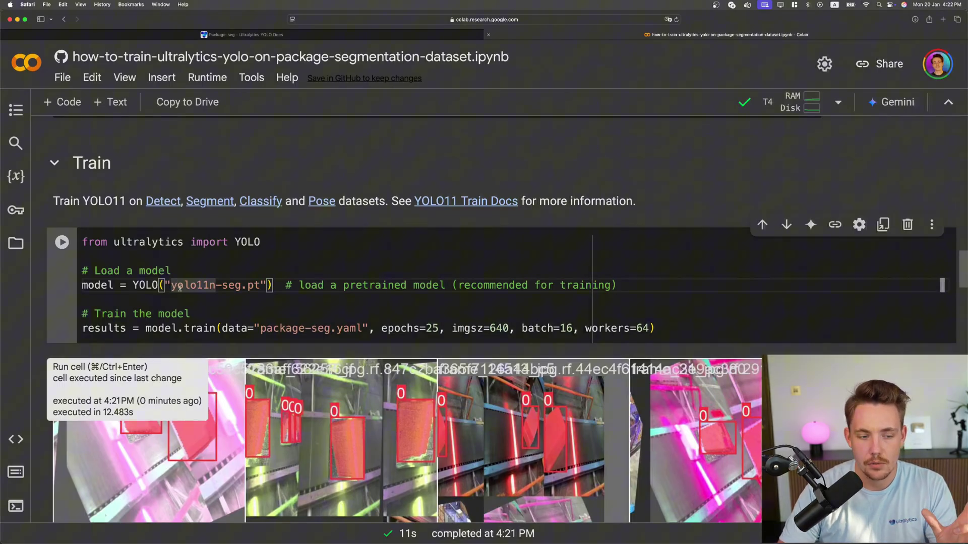
{"action": "left_click_drag", "start_coordinate": [219, 285], "coordinate": [247, 285]}
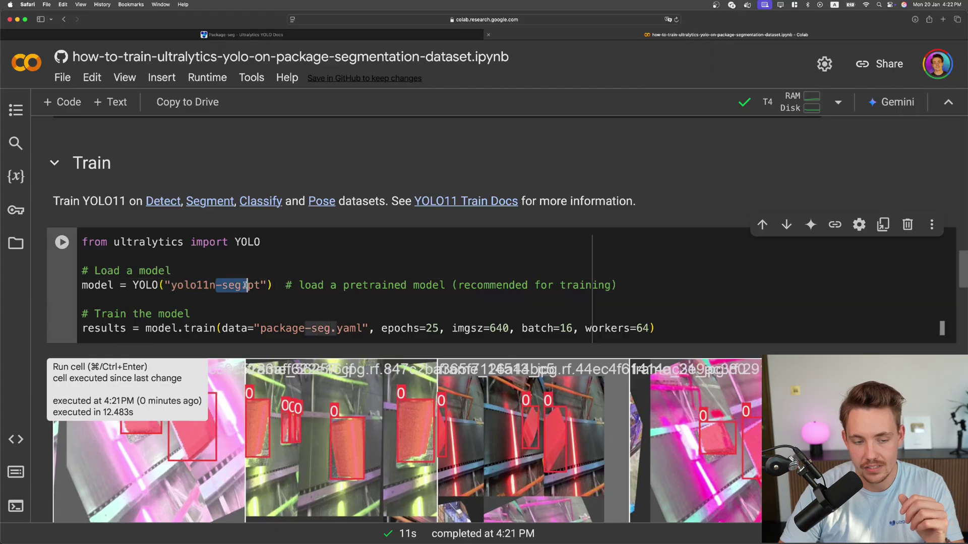
{"action": "key", "text": "BackSpace"}
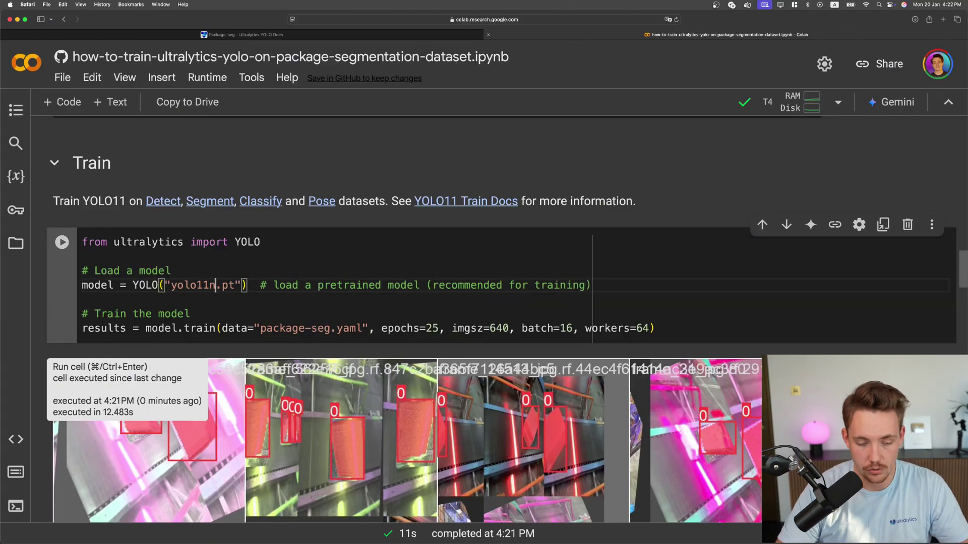
{"action": "key", "text": "ctrl+z"}
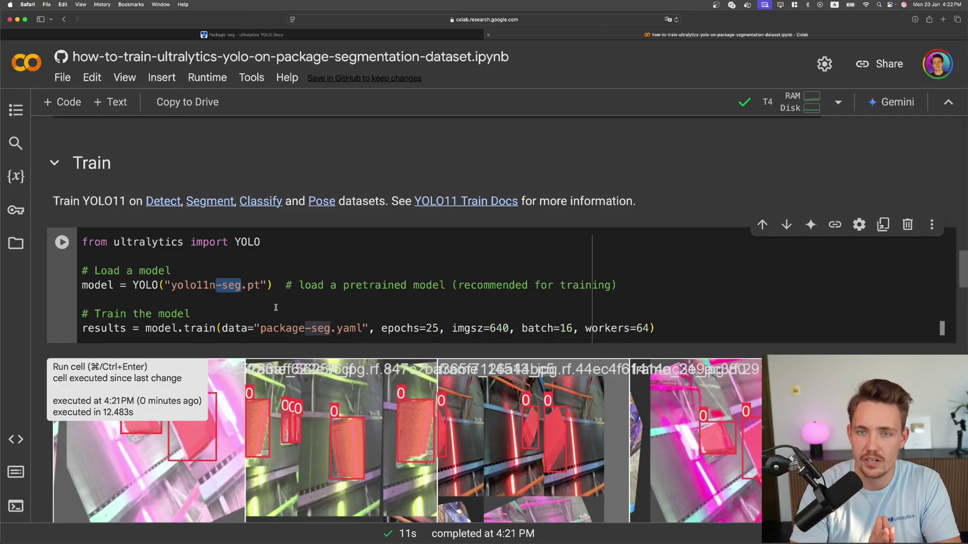
{"action": "scroll", "coordinate": [275, 307], "scroll_direction": "up", "scroll_amount": 1}
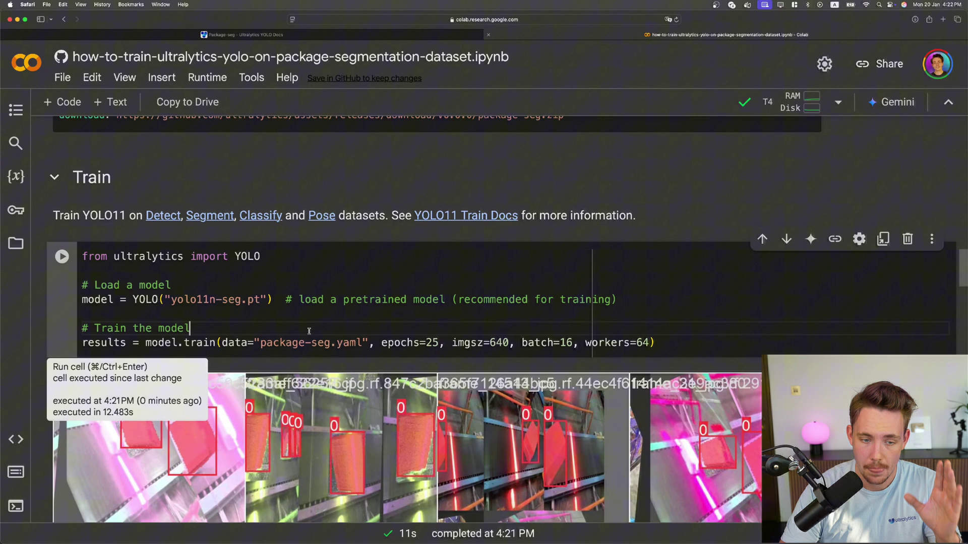
{"action": "double_click", "coordinate": [176, 328]}
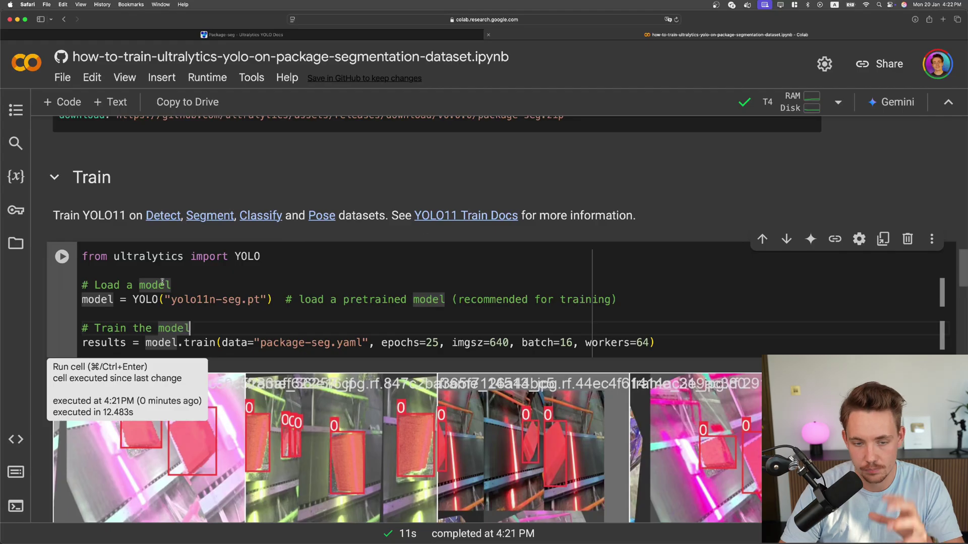
Run the Train cell and check the epoch 1/25 progress line
{"action": "left_click", "coordinate": [64, 257]}
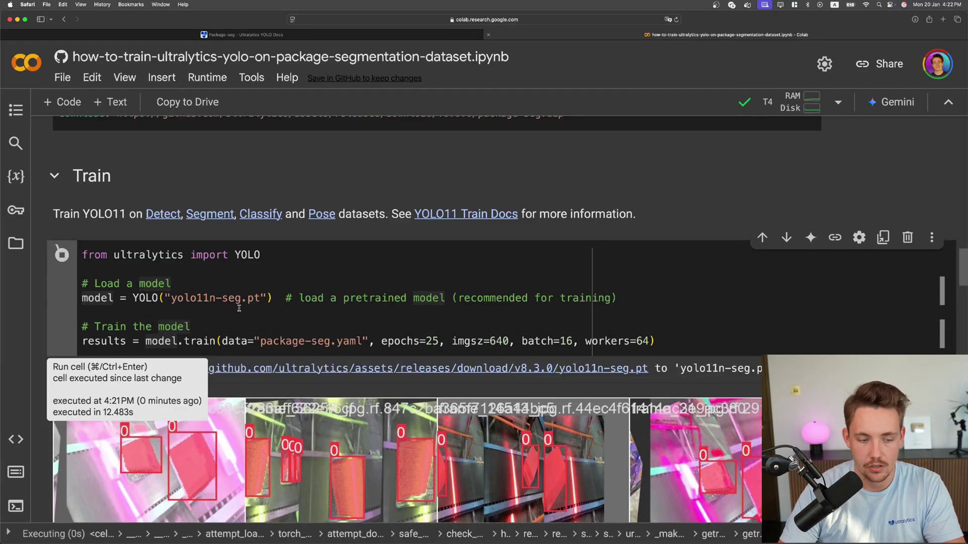
{"action": "scroll", "coordinate": [64, 257], "scroll_direction": "down", "scroll_amount": 2}
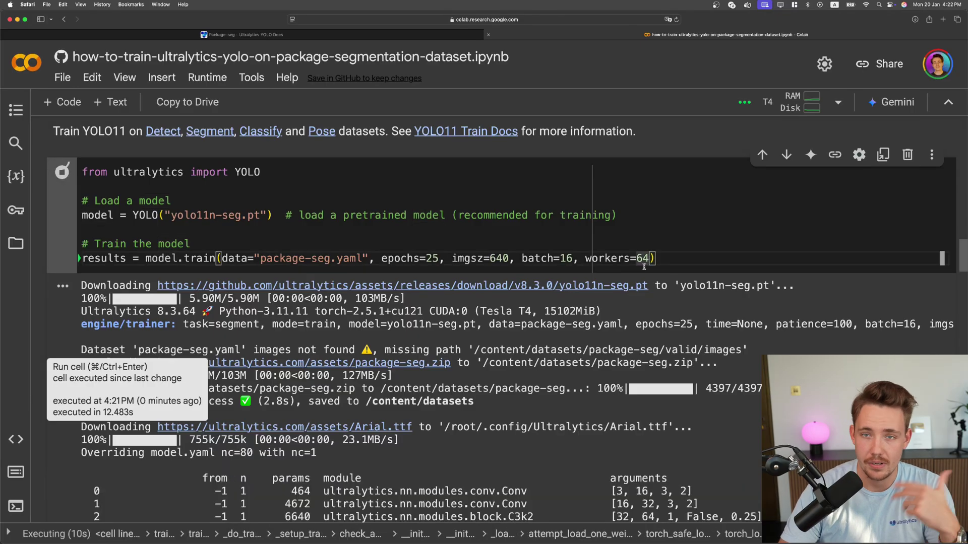
{"action": "scroll", "coordinate": [616, 393], "scroll_direction": "down", "scroll_amount": 2}
{"action": "scroll", "coordinate": [616, 393], "scroll_direction": "down", "scroll_amount": 4}
{"action": "scroll", "coordinate": [529, 363], "scroll_direction": "down", "scroll_amount": 5}
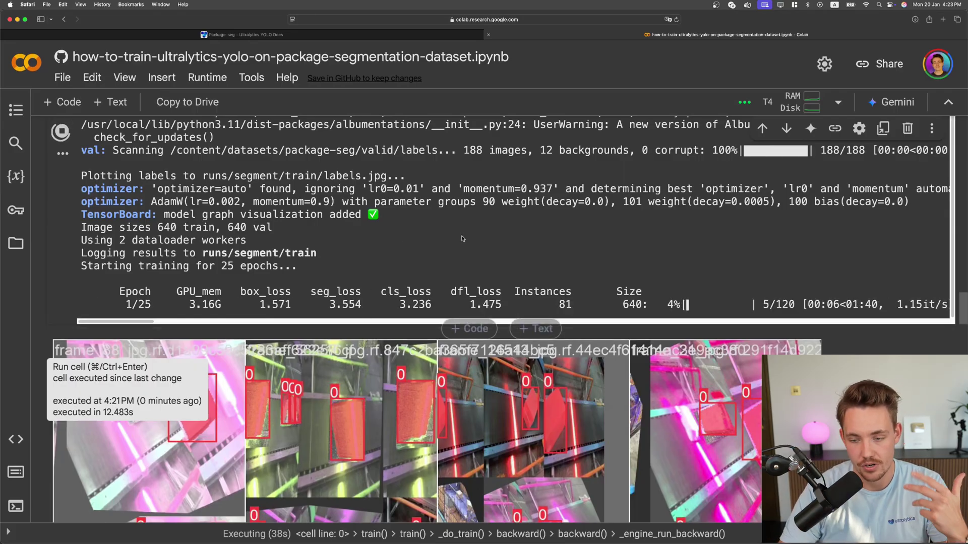
{"action": "left_click_drag", "start_coordinate": [723, 302], "coordinate": [801, 304]}
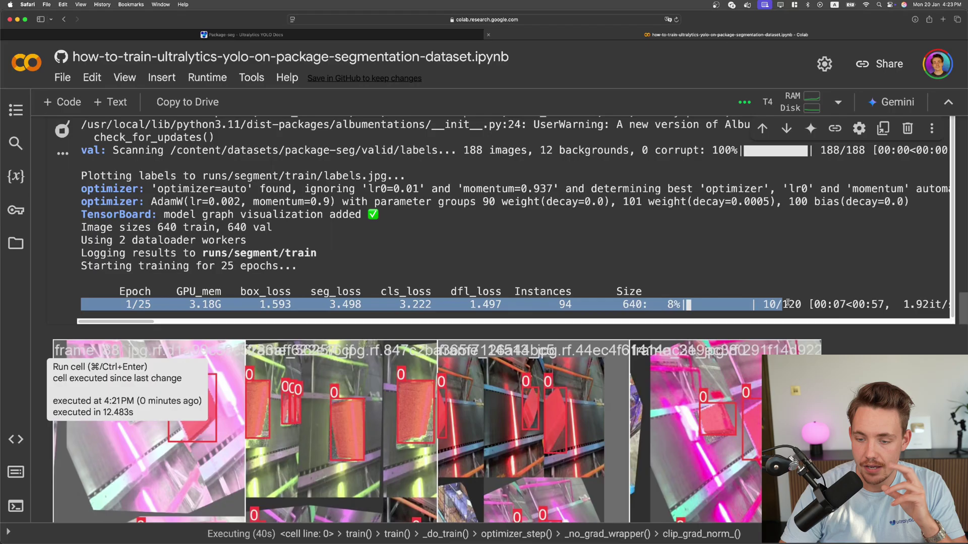
{"action": "left_click", "coordinate": [787, 303]}
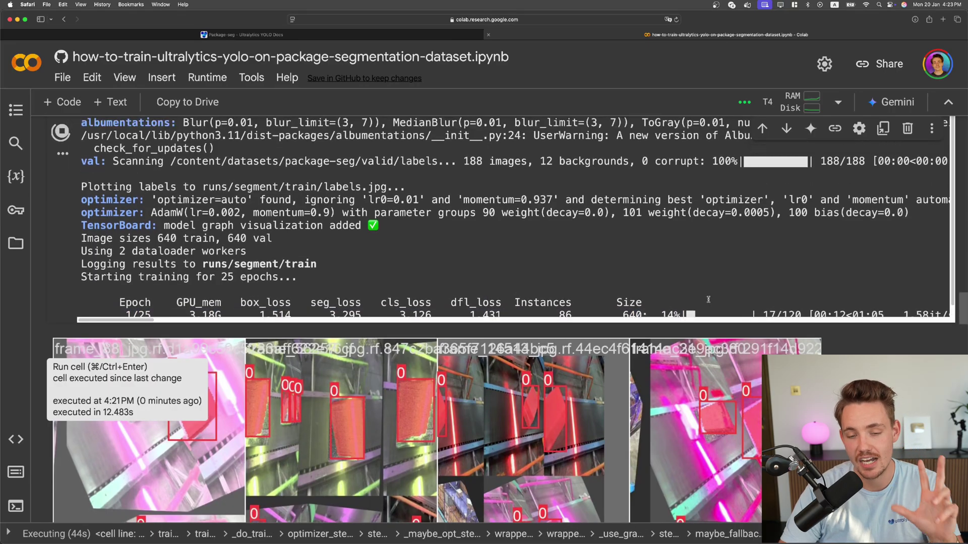
{"action": "scroll", "coordinate": [756, 293], "scroll_direction": "down", "scroll_amount": 1}
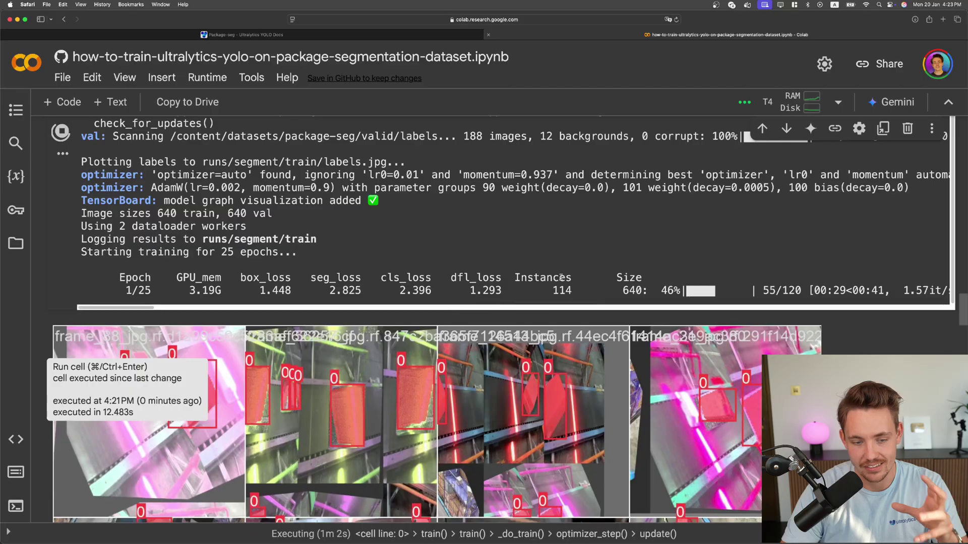
{"action": "scroll", "coordinate": [605, 355], "scroll_direction": "down", "scroll_amount": 2}
{"action": "scroll", "coordinate": [560, 328], "scroll_direction": "down", "scroll_amount": 3}
{"action": "scroll", "coordinate": [560, 327], "scroll_direction": "down", "scroll_amount": 3}
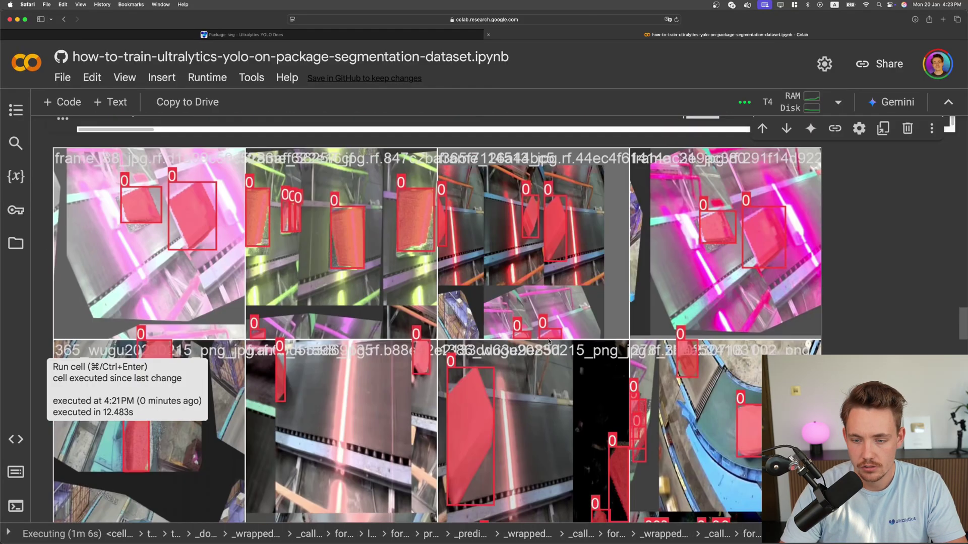
{"action": "scroll", "coordinate": [552, 339], "scroll_direction": "up", "scroll_amount": 3}
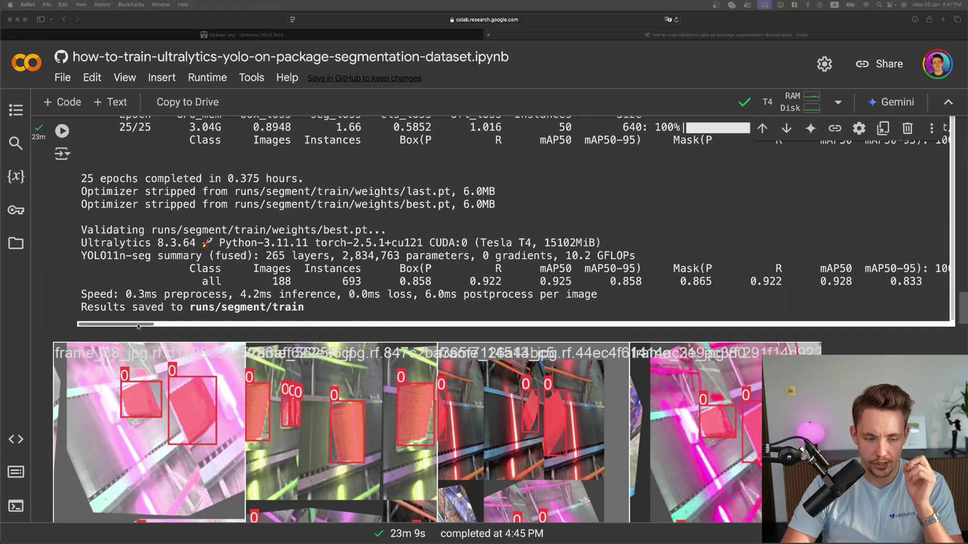
{"action": "mouse_move", "coordinate": [138, 326]}
{"action": "left_mouse_down"}
{"action": "mouse_move", "coordinate": [181, 327]}
{"action": "mouse_move", "coordinate": [139, 326]}
{"action": "left_mouse_up"}
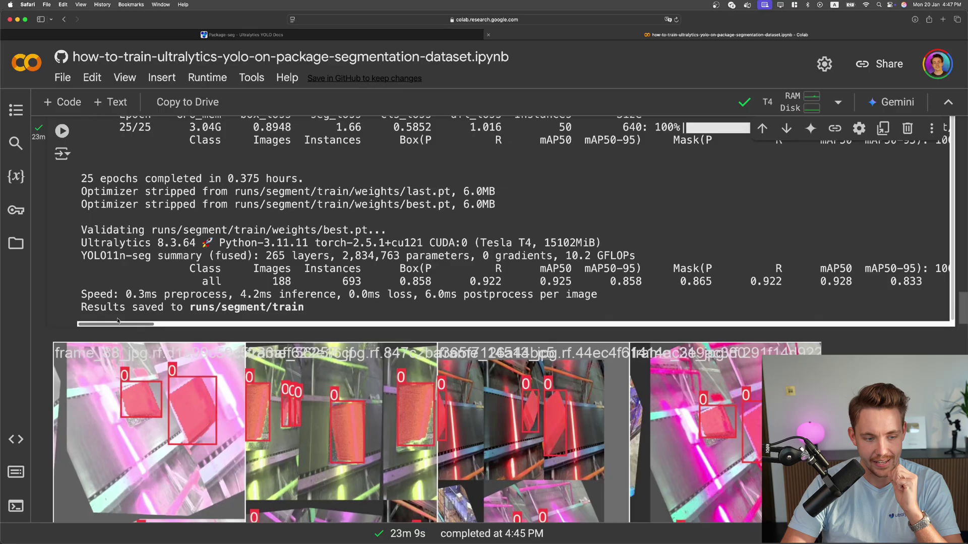
Highlight the saved results path runs/segment/train in the training output
{"action": "left_click_drag", "start_coordinate": [189, 306], "coordinate": [295, 306]}
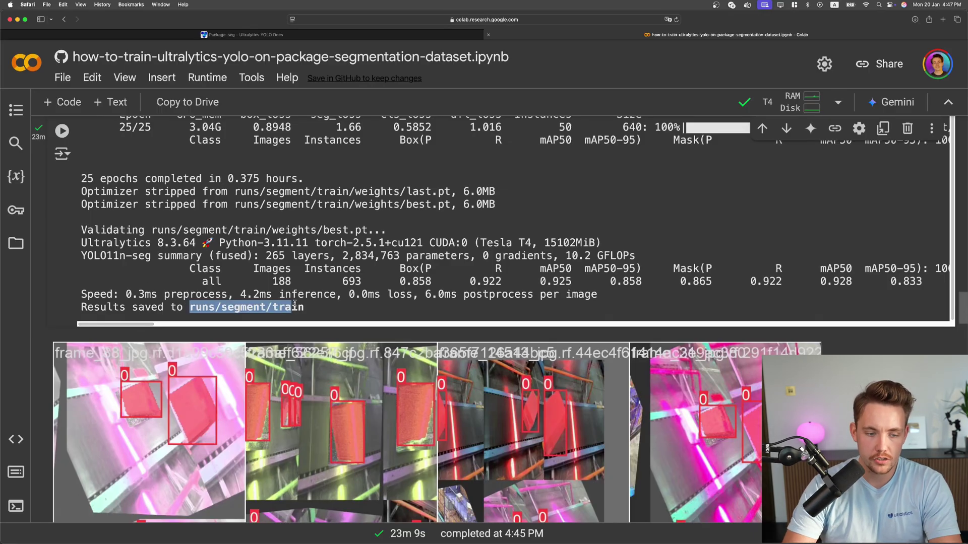
Download best.pt from runs/segment/train/weights in the Files panel
{"action": "left_click", "coordinate": [16, 242]}
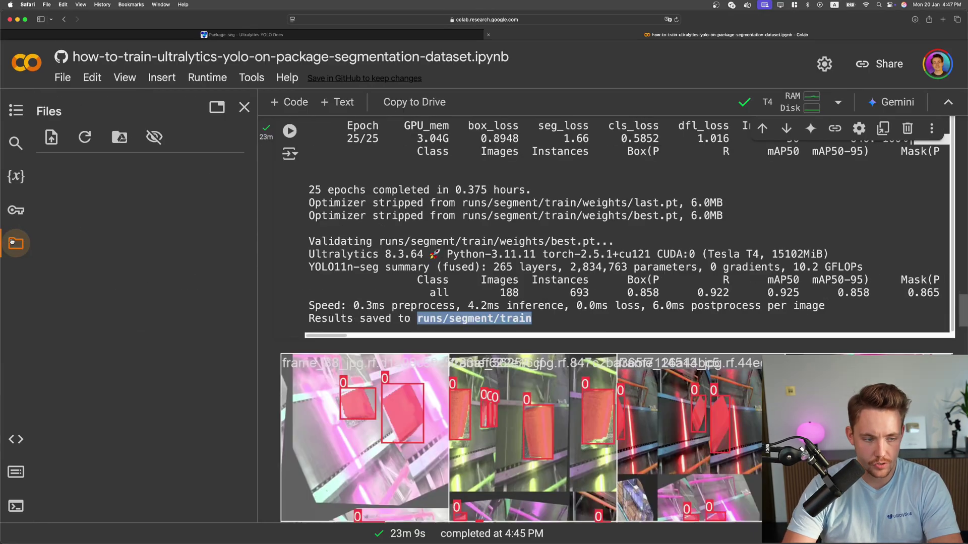
{"action": "left_click", "coordinate": [106, 214]}
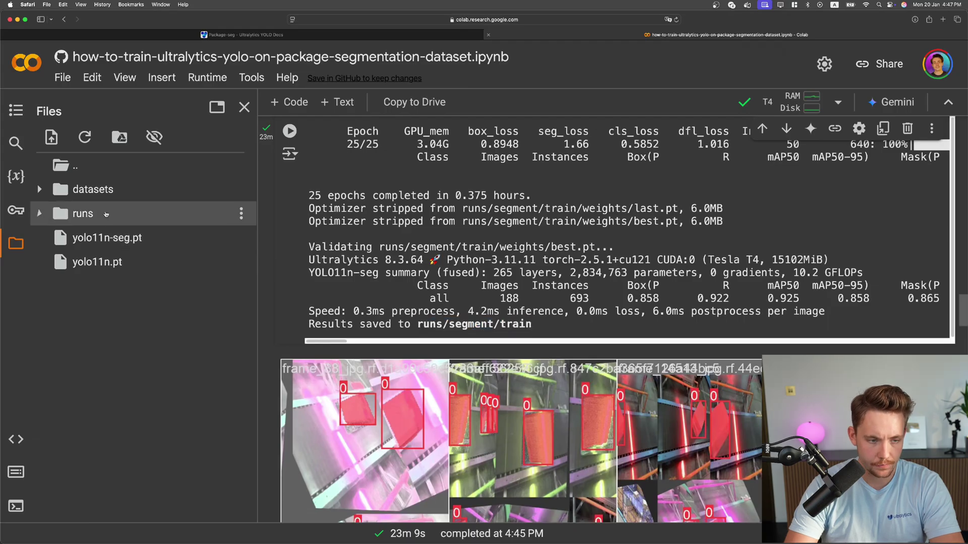
{"action": "left_click", "coordinate": [121, 238]}
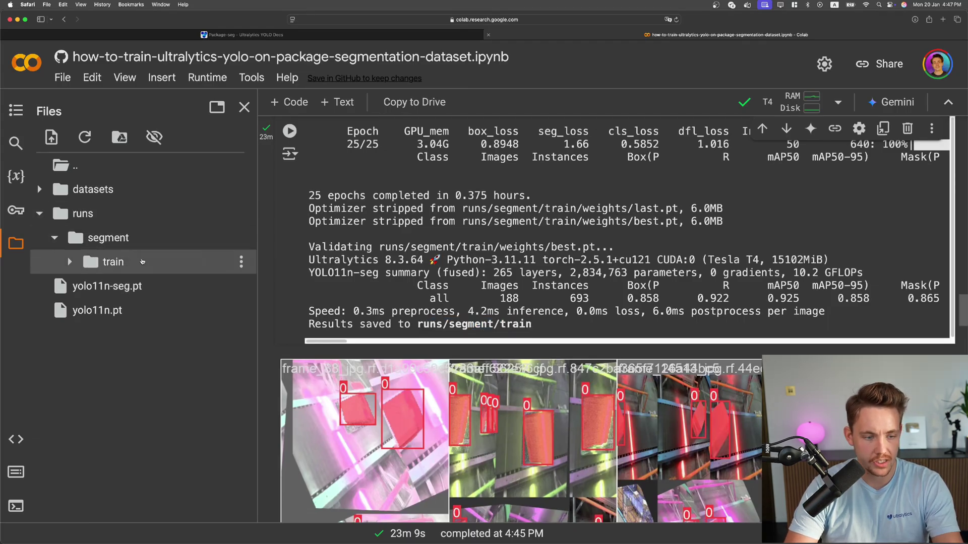
{"action": "left_click", "coordinate": [136, 262]}
{"action": "left_click", "coordinate": [157, 287]}
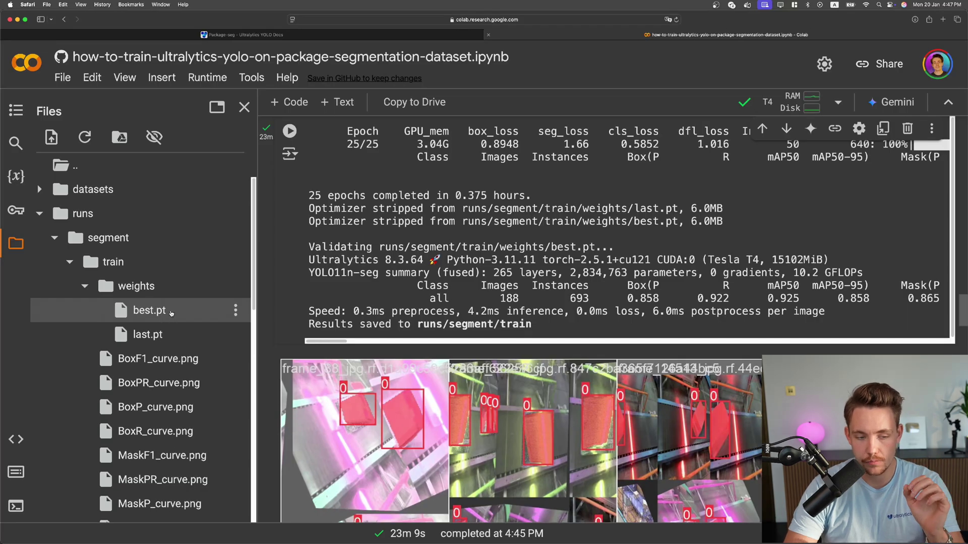
{"action": "right_click", "coordinate": [171, 311]}
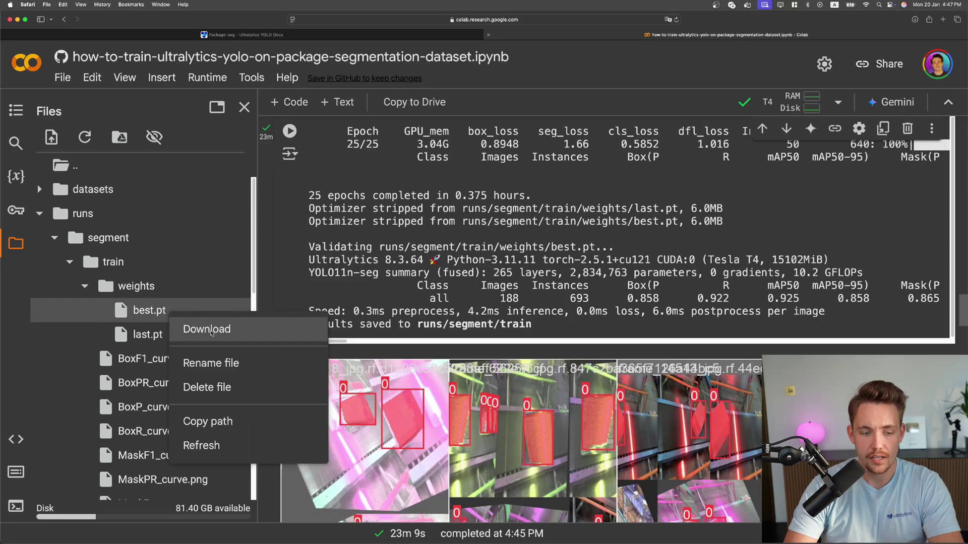
{"action": "left_click", "coordinate": [212, 330]}
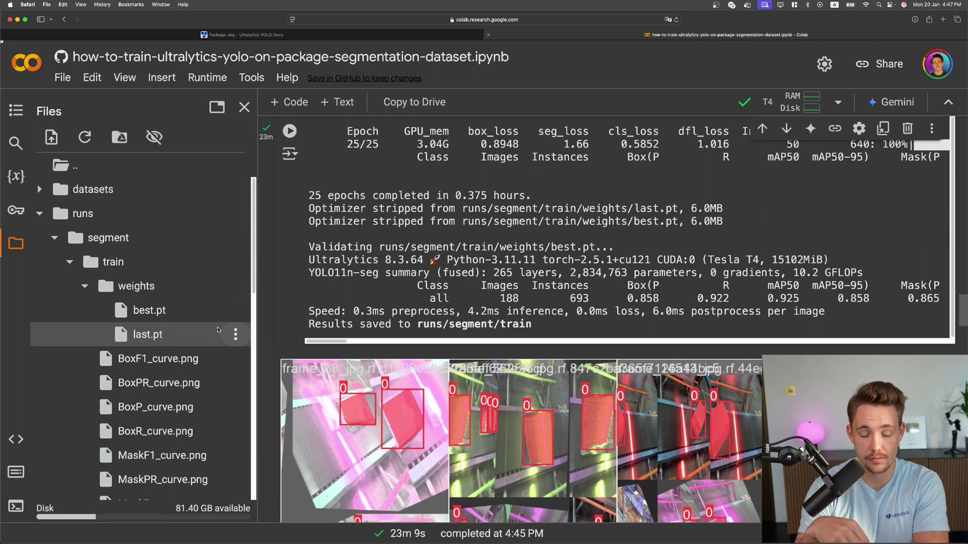
{"action": "scroll", "coordinate": [227, 314], "scroll_direction": "down", "scroll_amount": 2}
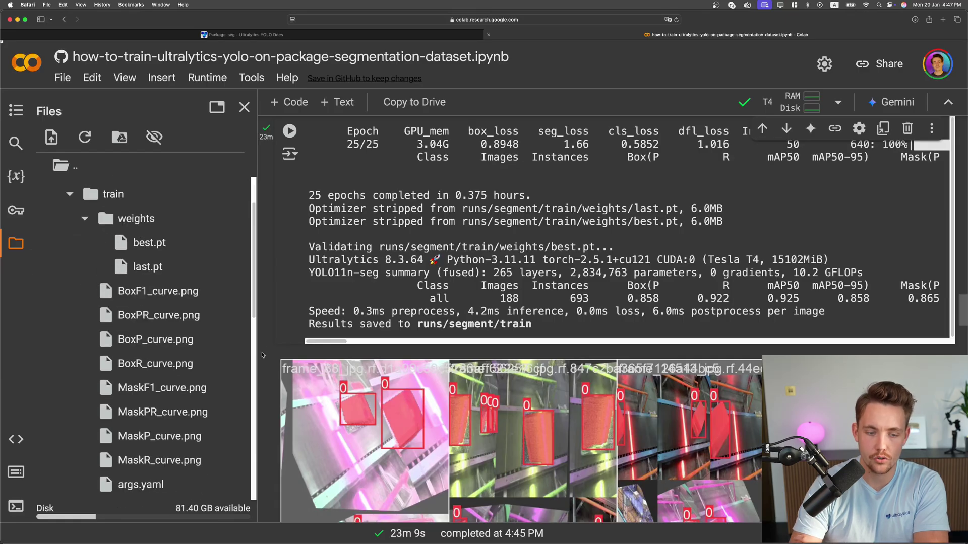
{"action": "scroll", "coordinate": [272, 352], "scroll_direction": "down", "scroll_amount": 2}
{"action": "scroll", "coordinate": [293, 348], "scroll_direction": "down", "scroll_amount": 2}
{"action": "scroll", "coordinate": [293, 348], "scroll_direction": "down", "scroll_amount": 2}
{"action": "scroll", "coordinate": [204, 352], "scroll_direction": "down", "scroll_amount": 1}
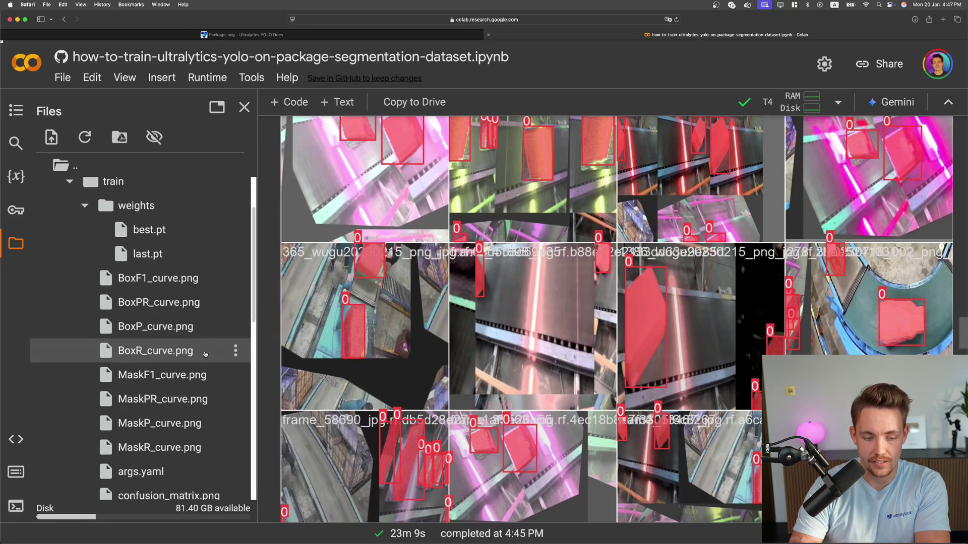
{"action": "scroll", "coordinate": [205, 359], "scroll_direction": "down", "scroll_amount": 1}
{"action": "scroll", "coordinate": [209, 393], "scroll_direction": "down", "scroll_amount": 2}
{"action": "double_click", "coordinate": [210, 450]}
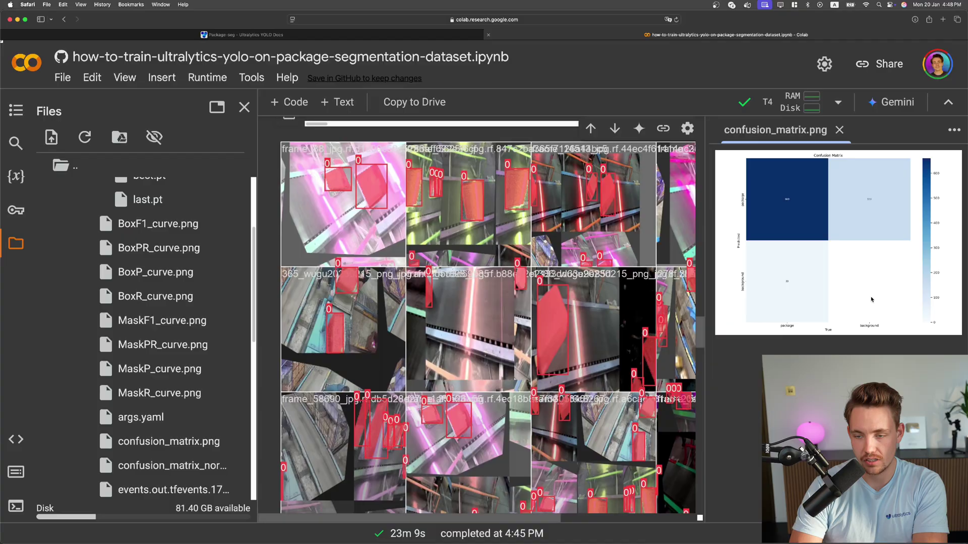
{"action": "left_click", "coordinate": [840, 130]}
{"action": "scroll", "coordinate": [182, 393], "scroll_direction": "down", "scroll_amount": 2}
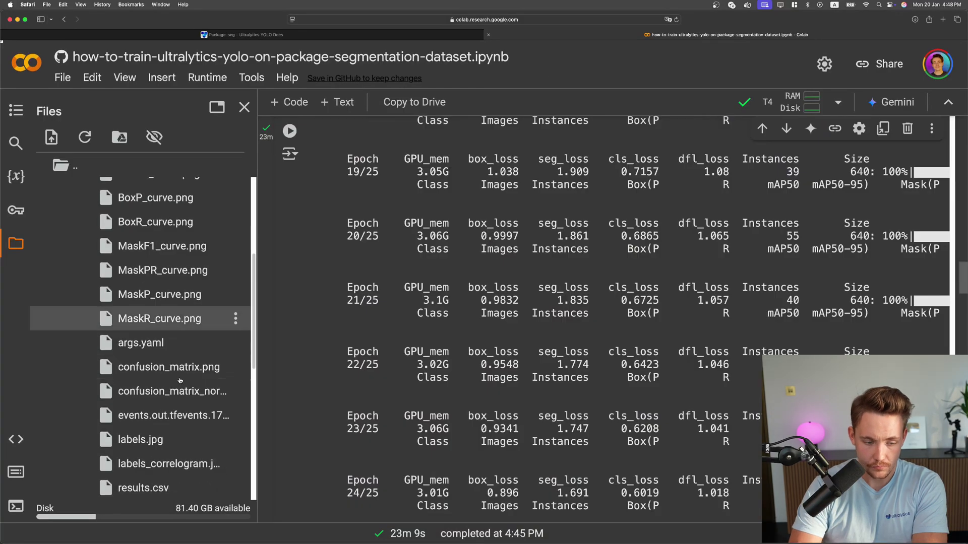
{"action": "scroll", "coordinate": [179, 436], "scroll_direction": "down", "scroll_amount": 2}
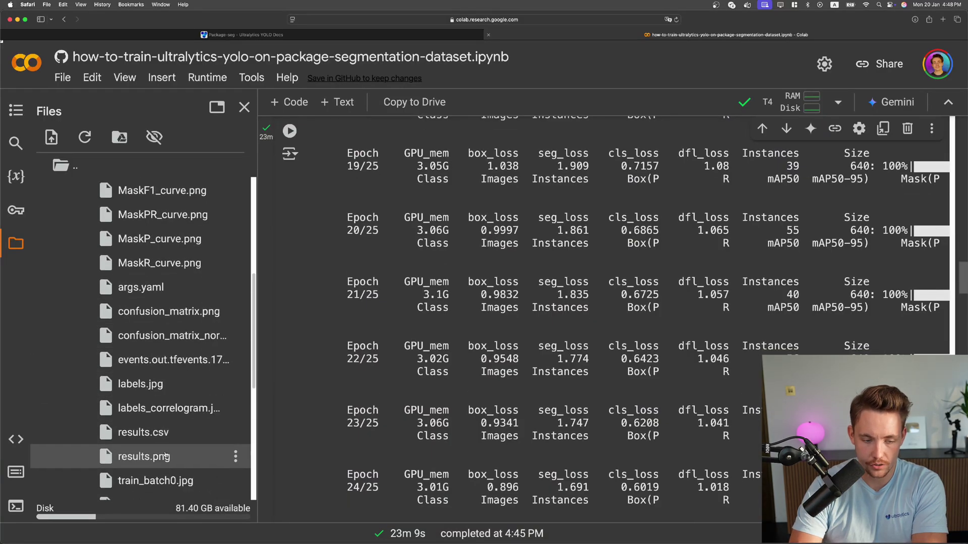
{"action": "double_click", "coordinate": [164, 456]}
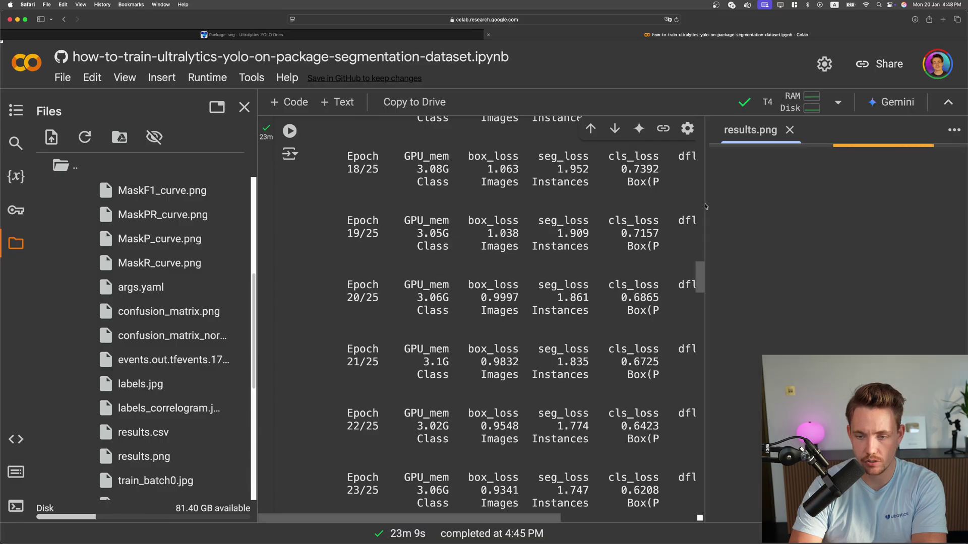
{"action": "left_click_drag", "start_coordinate": [704, 232], "coordinate": [405, 231]}
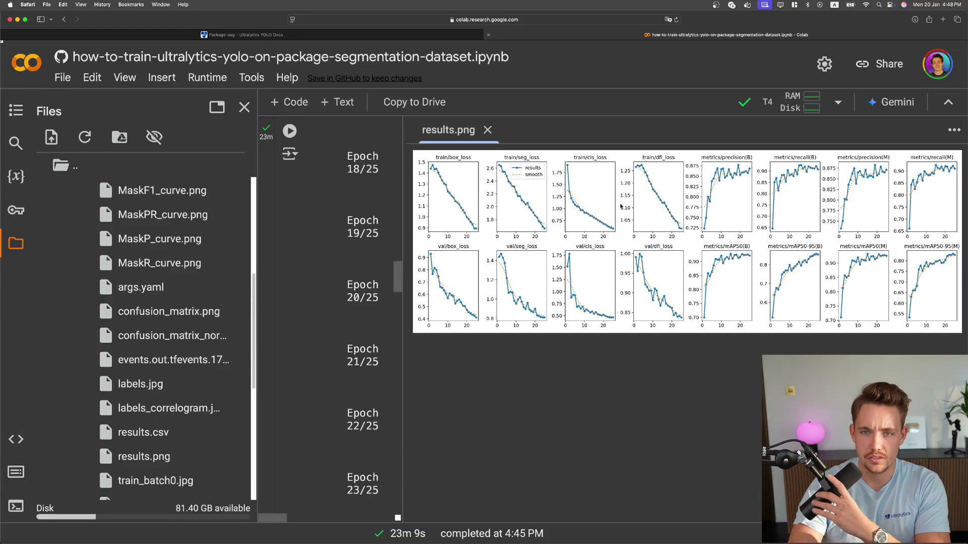
Copy the full path of best.pt from the Files panel
{"action": "left_click", "coordinate": [488, 129]}
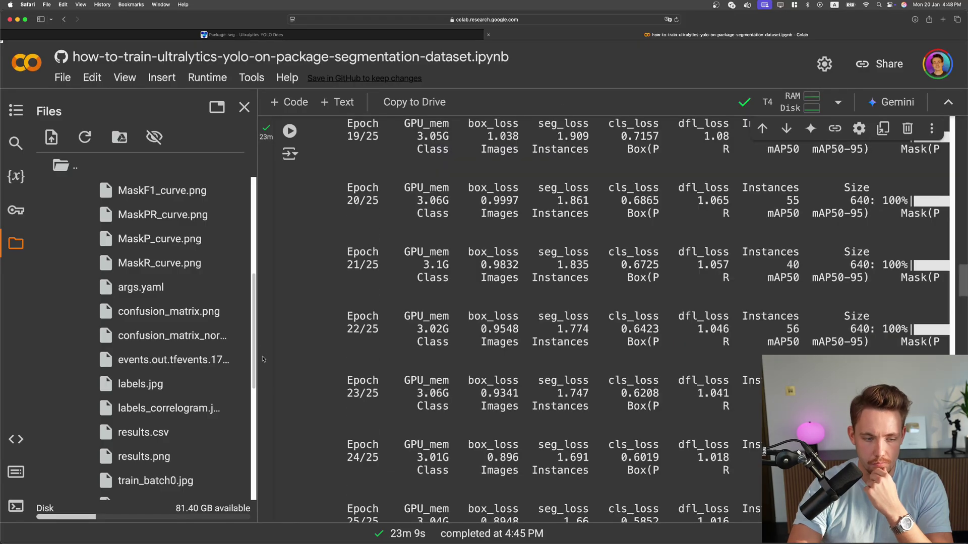
{"action": "scroll", "coordinate": [392, 361], "scroll_direction": "down", "scroll_amount": 10}
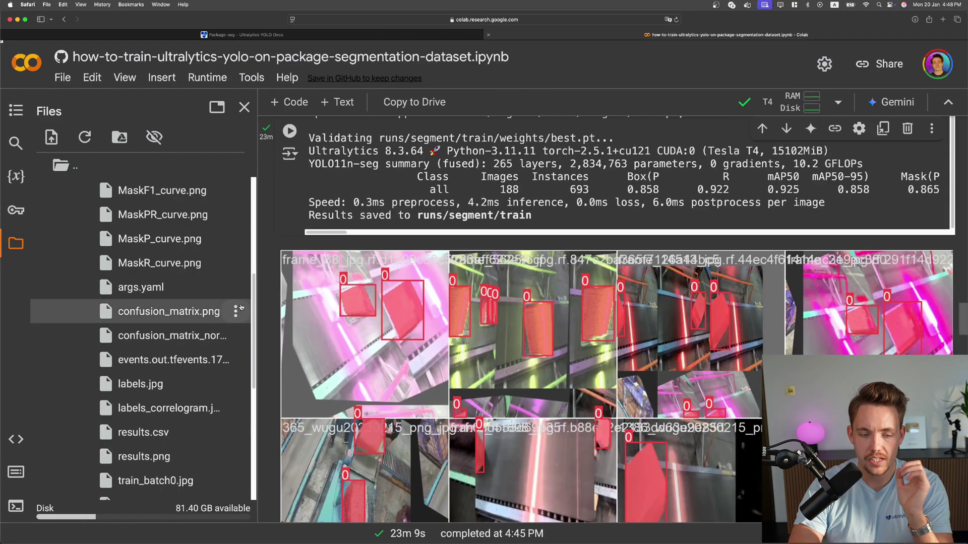
{"action": "left_click", "coordinate": [244, 107]}
{"action": "scroll", "coordinate": [261, 373], "scroll_direction": "down", "scroll_amount": 5}
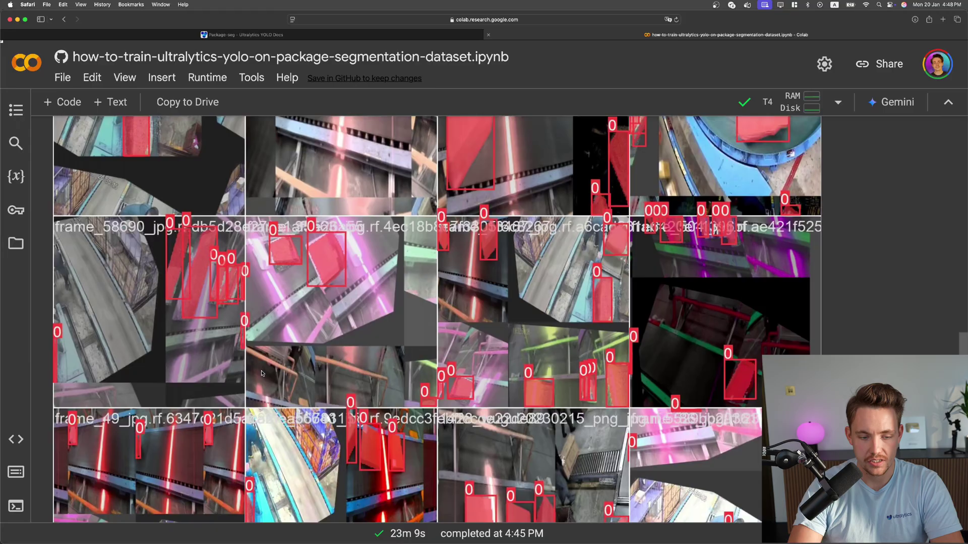
{"action": "scroll", "coordinate": [261, 373], "scroll_direction": "down", "scroll_amount": 5}
{"action": "scroll", "coordinate": [281, 401], "scroll_direction": "down", "scroll_amount": 2}
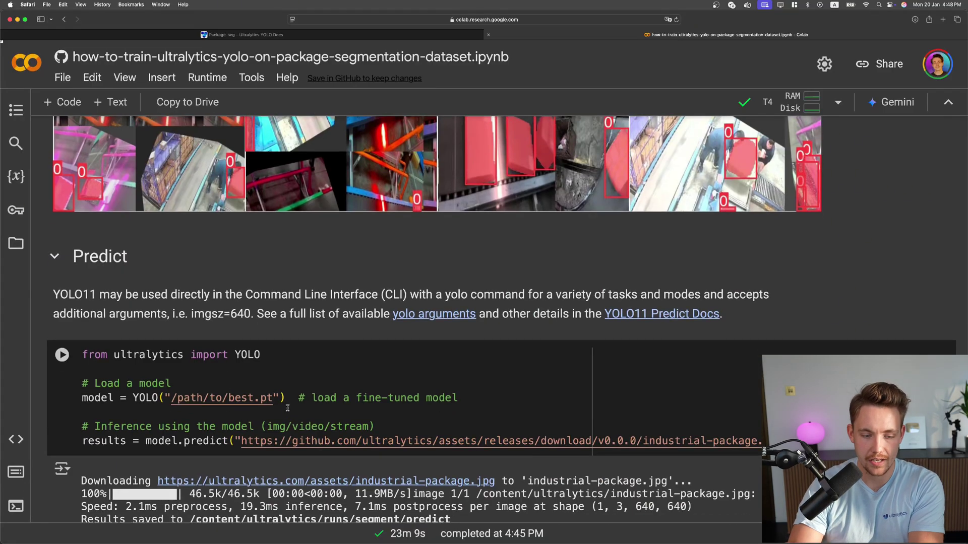
{"action": "left_click", "coordinate": [15, 242]}
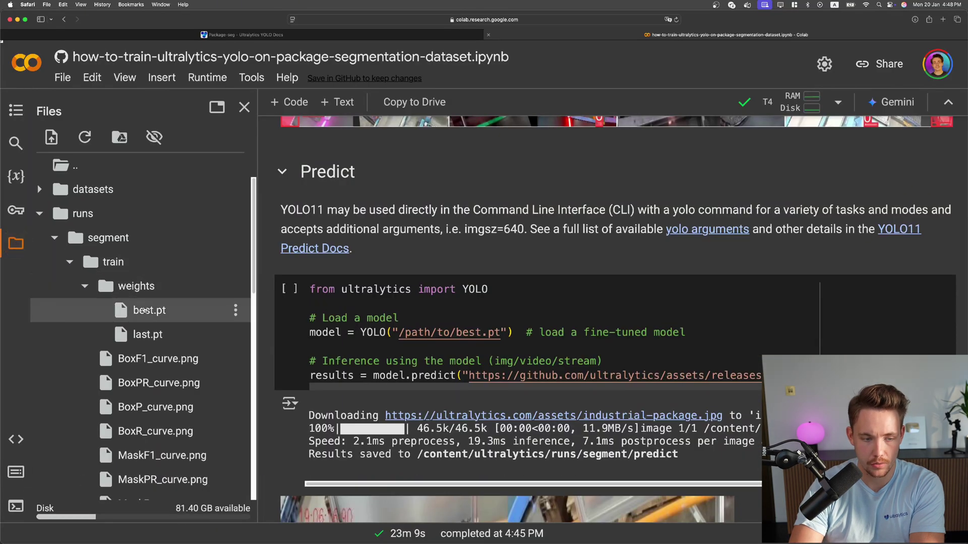
{"action": "right_click", "coordinate": [143, 310]}
{"action": "left_click", "coordinate": [200, 417]}
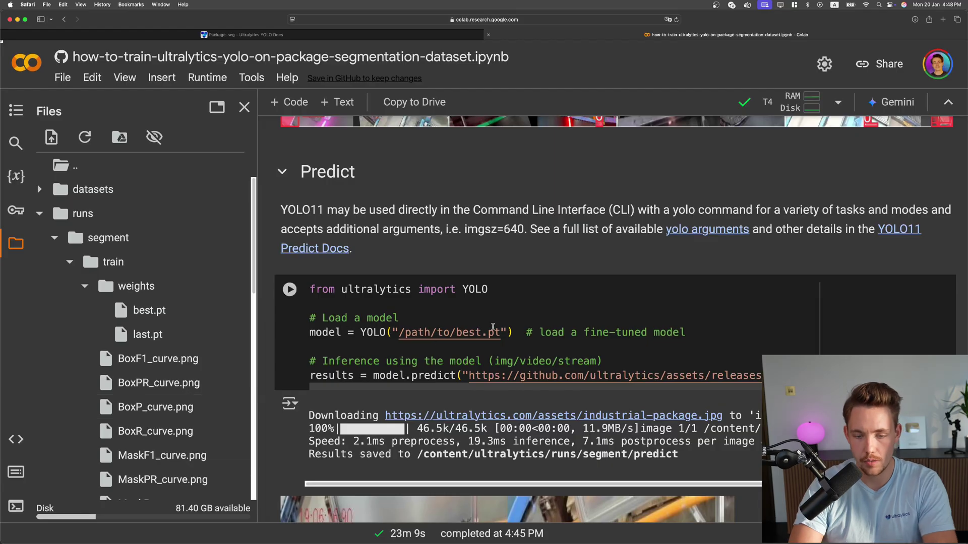
Replace /path/to/best.pt with /content/runs/segment/train/weights/best.pt and run the predict cell
{"action": "left_click_drag", "start_coordinate": [500, 332], "coordinate": [399, 332]}
{"action": "key", "text": "super+v"}
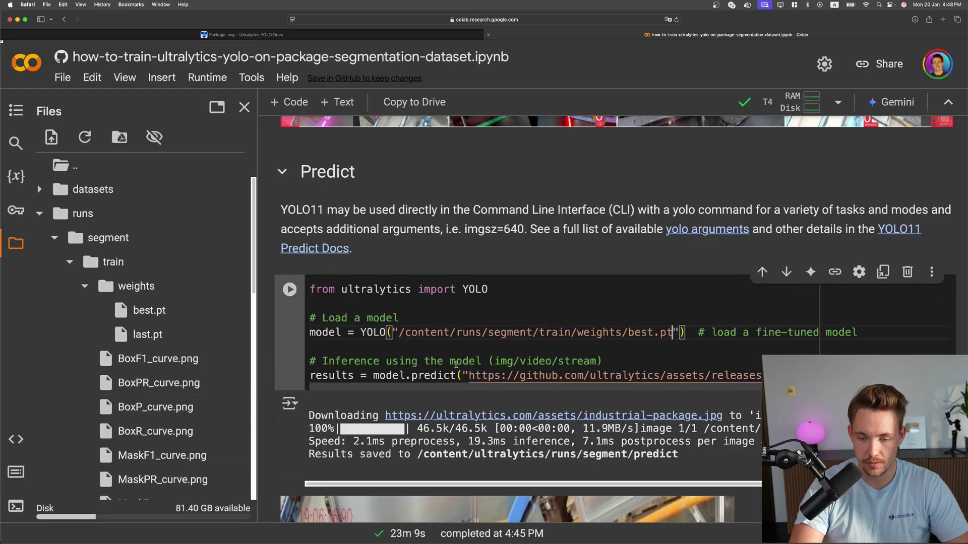
{"action": "scroll", "coordinate": [706, 397], "scroll_direction": "right", "scroll_amount": 5}
{"action": "scroll", "coordinate": [705, 398], "scroll_direction": "left", "scroll_amount": 5}
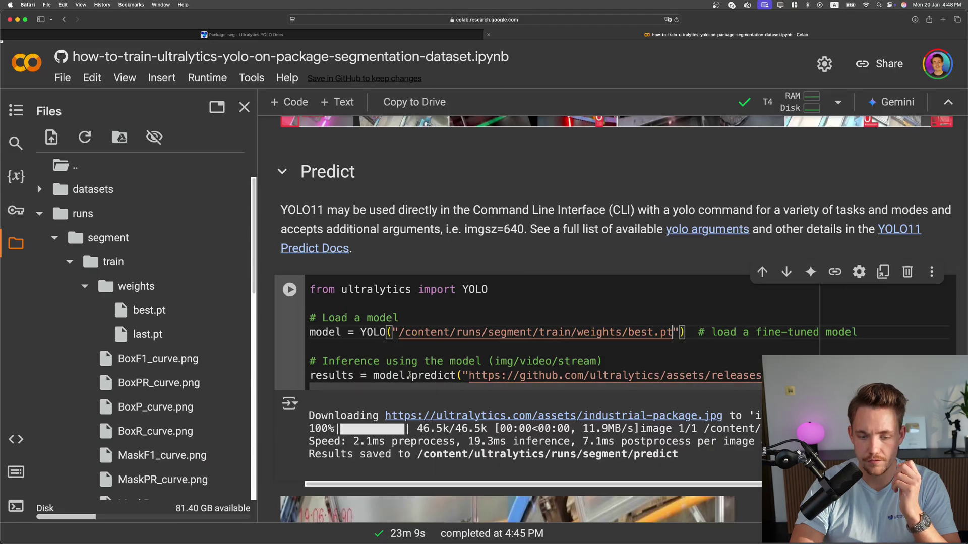
{"action": "left_click_drag", "start_coordinate": [405, 375], "coordinate": [759, 376]}
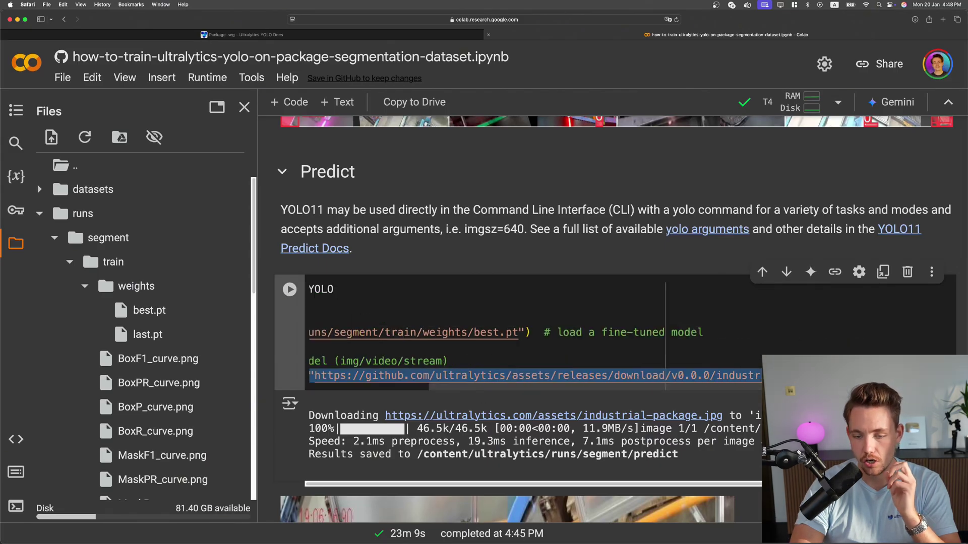
{"action": "scroll", "coordinate": [530, 341], "scroll_direction": "left", "scroll_amount": 5}
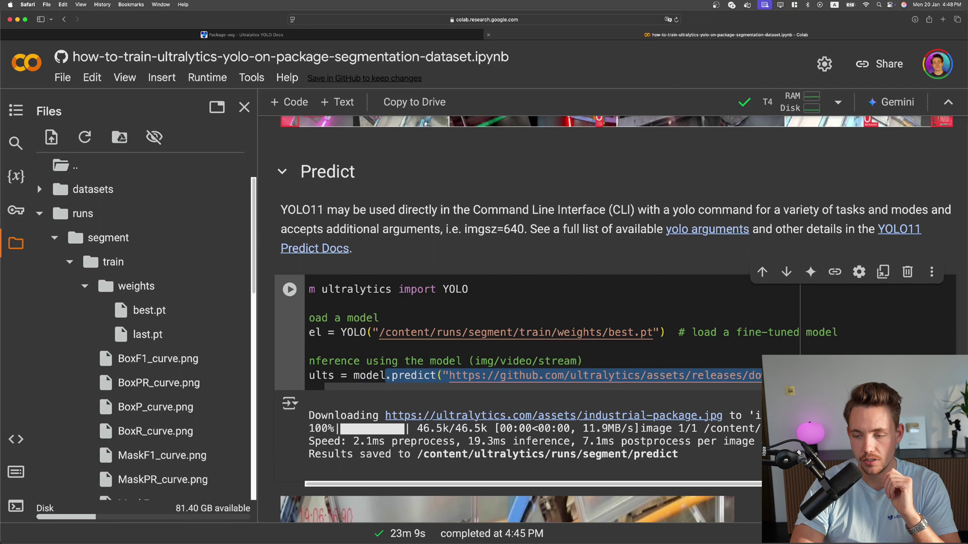
{"action": "scroll", "coordinate": [325, 341], "scroll_direction": "left", "scroll_amount": 1}
{"action": "key", "text": "ctrl+Return"}
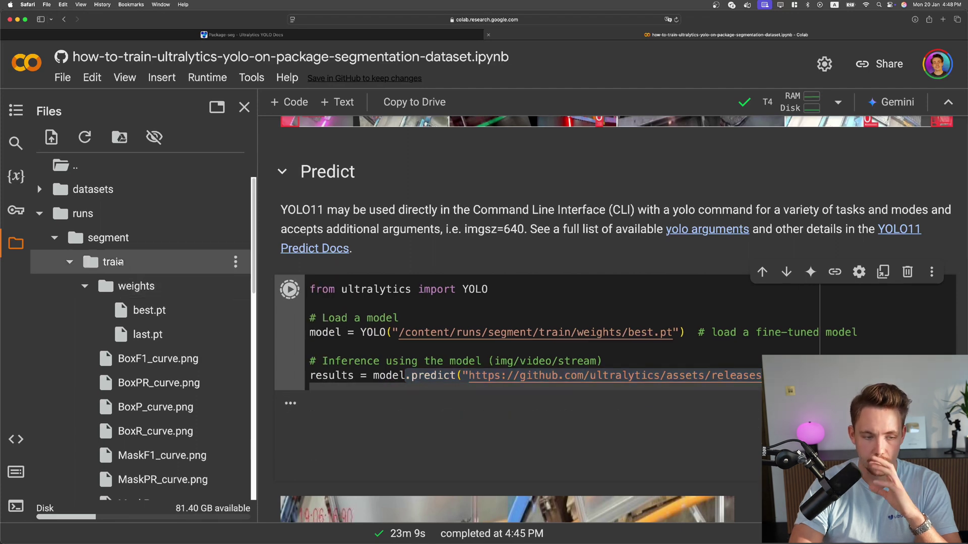
Copy the path of a package-seg test image and begin editing the predict source
{"action": "left_click", "coordinate": [57, 188]}
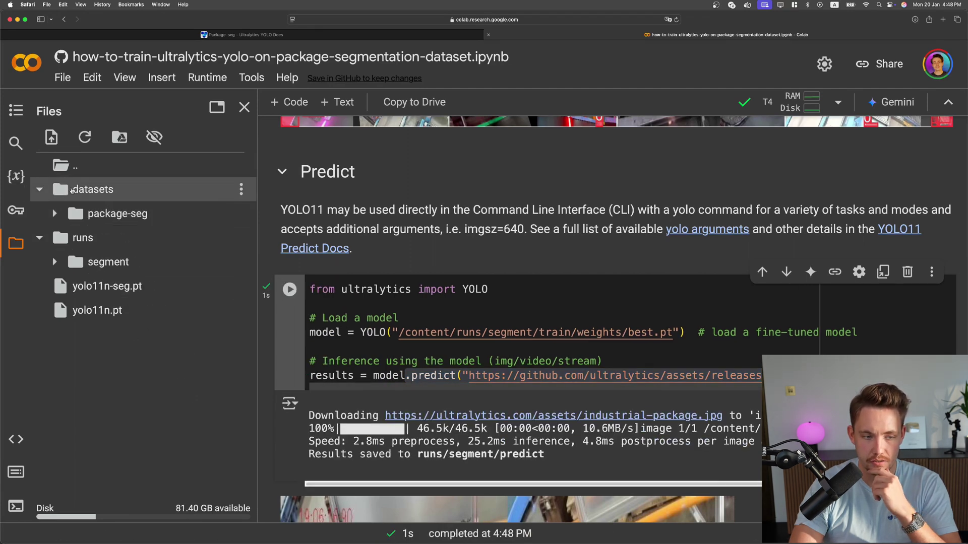
{"action": "left_click", "coordinate": [60, 216]}
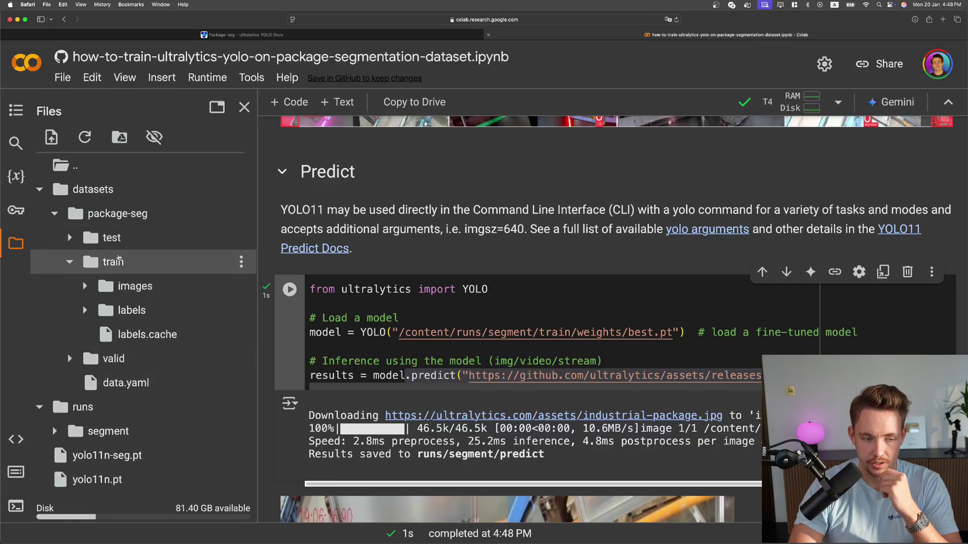
{"action": "left_click", "coordinate": [115, 239]}
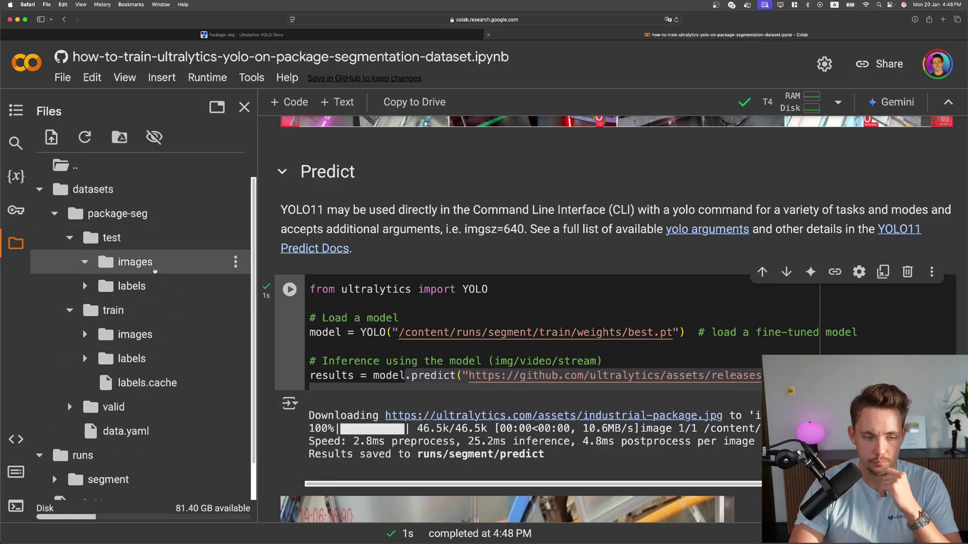
{"action": "right_click", "coordinate": [161, 291]}
{"action": "left_click", "coordinate": [196, 397]}
{"action": "scroll", "coordinate": [552, 344], "scroll_direction": "down", "scroll_amount": 2}
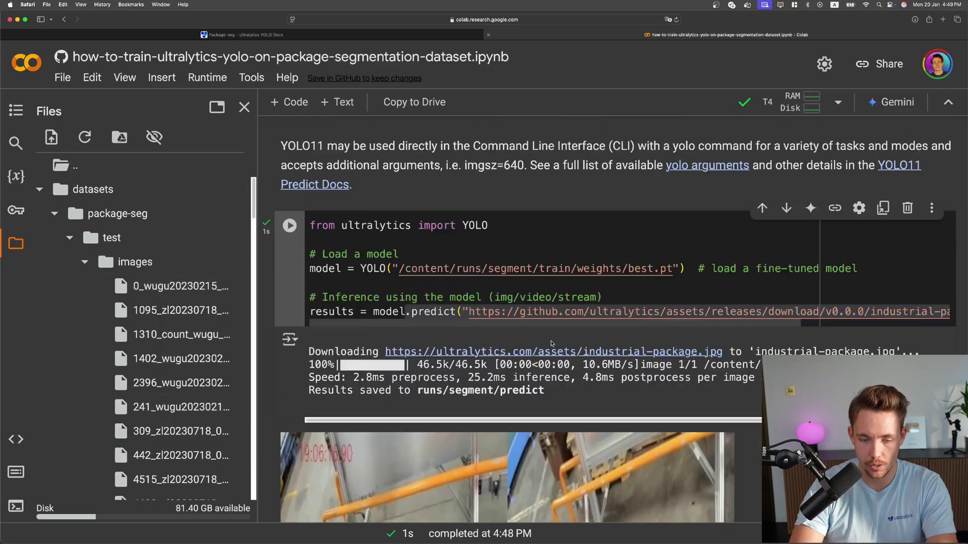
{"action": "left_click", "coordinate": [944, 312]}
{"action": "scroll", "coordinate": [790, 325], "scroll_direction": "right", "scroll_amount": 1}
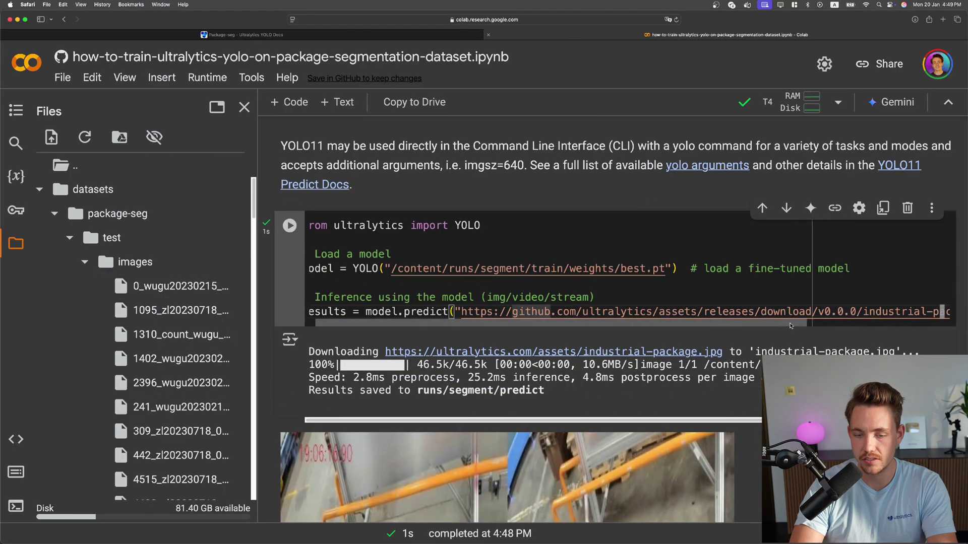
{"action": "scroll", "coordinate": [485, 315], "scroll_direction": "up", "scroll_amount": 1}
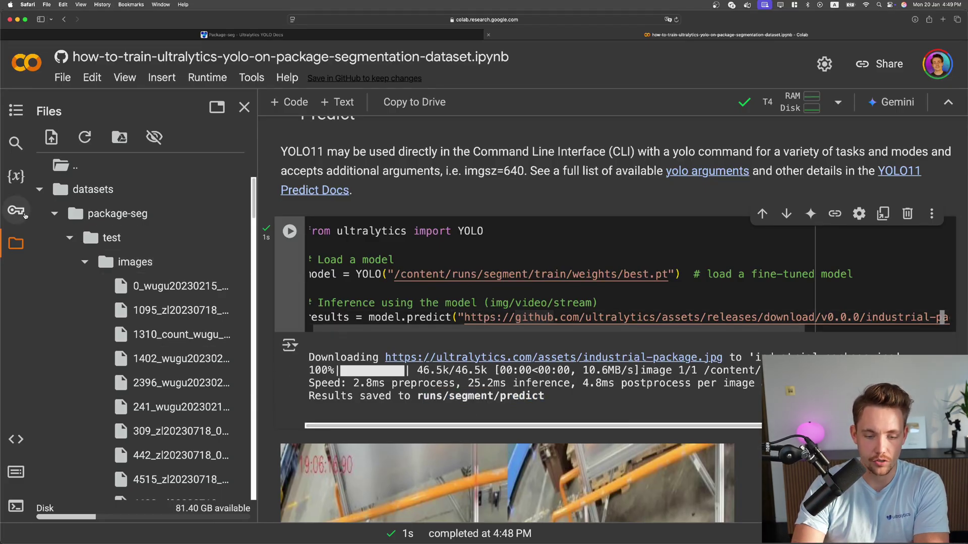
View industrial-package.jpg in runs/segment/predict showing one package at 0.91, then close it
{"action": "left_click", "coordinate": [55, 213]}
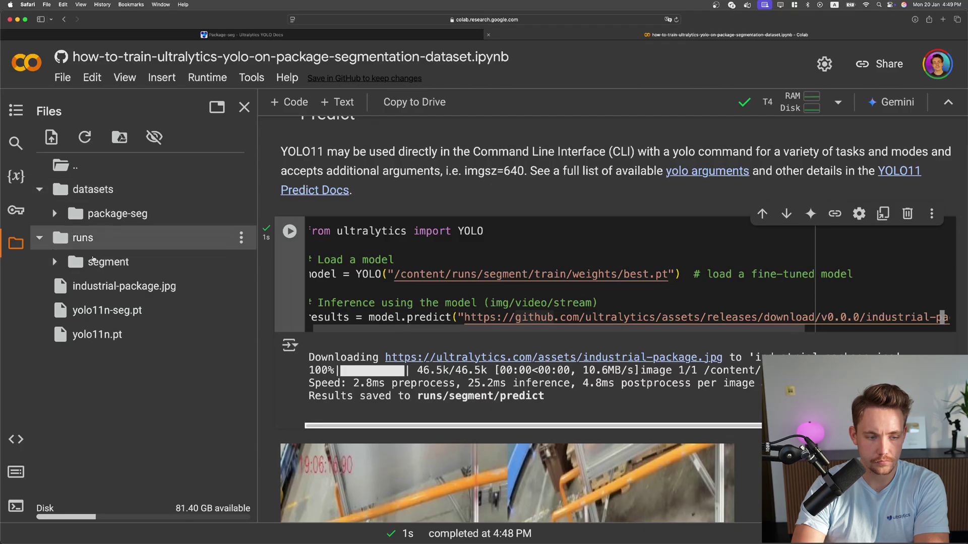
{"action": "left_click", "coordinate": [92, 261]}
{"action": "left_click", "coordinate": [121, 288]}
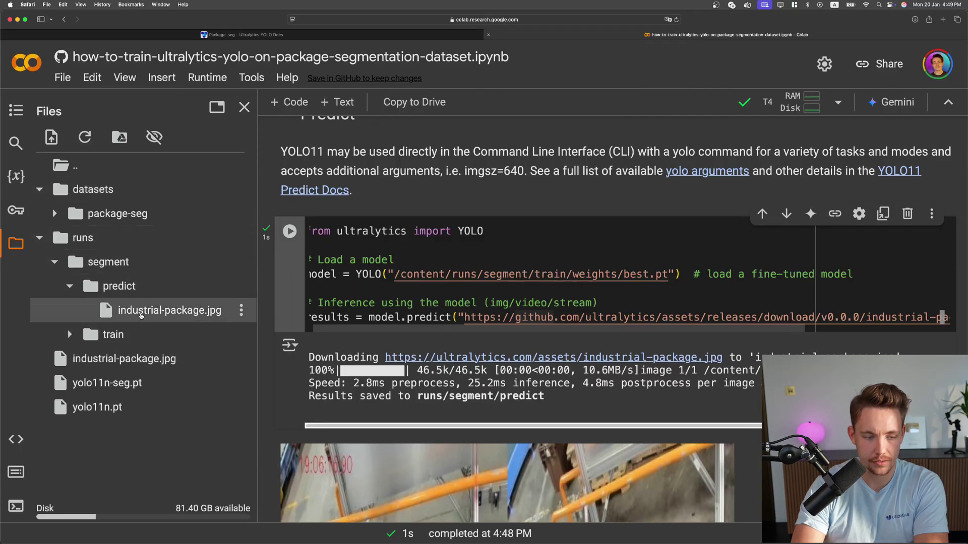
{"action": "double_click", "coordinate": [148, 313]}
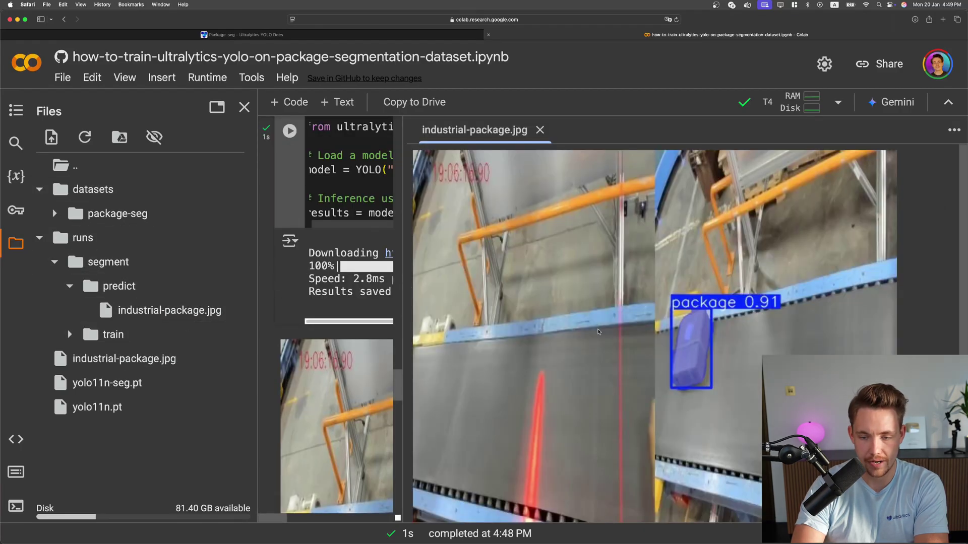
{"action": "scroll", "coordinate": [661, 335], "scroll_direction": "down", "scroll_amount": 3}
{"action": "scroll", "coordinate": [691, 281], "scroll_direction": "up", "scroll_amount": 2}
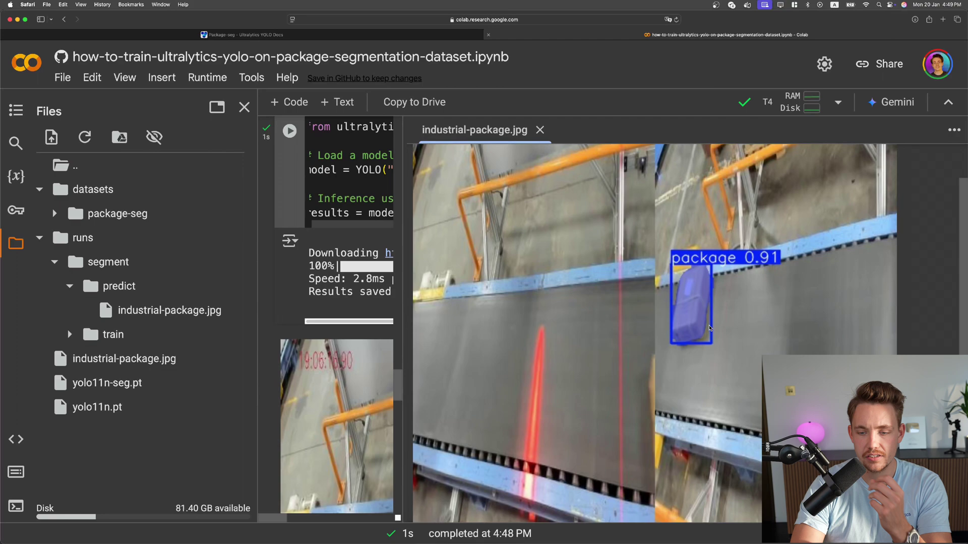
{"action": "scroll", "coordinate": [709, 328], "scroll_direction": "down", "scroll_amount": 2}
{"action": "scroll", "coordinate": [702, 333], "scroll_direction": "up", "scroll_amount": 3}
{"action": "scroll", "coordinate": [702, 333], "scroll_direction": "down", "scroll_amount": 2}
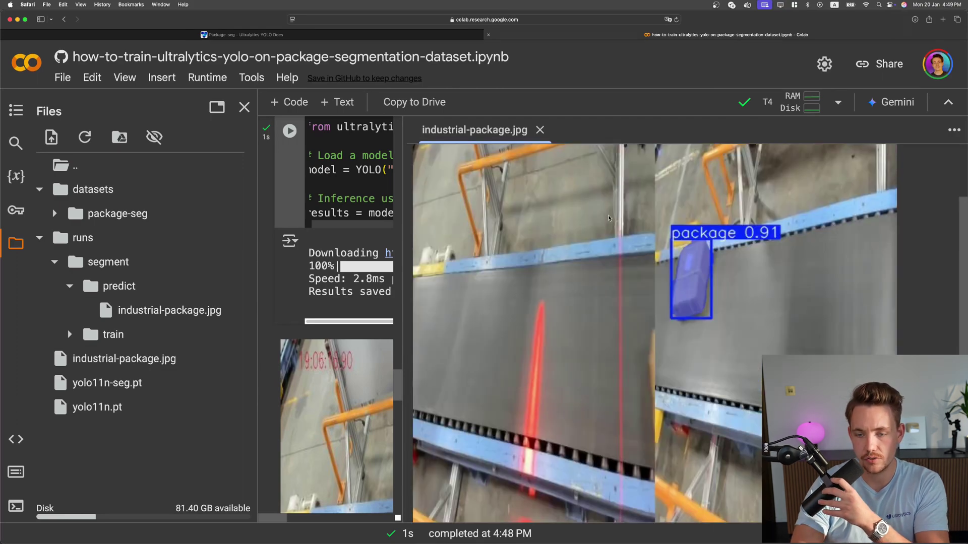
{"action": "left_click", "coordinate": [539, 129]}
{"action": "scroll", "coordinate": [537, 360], "scroll_direction": "down", "scroll_amount": 3}
{"action": "scroll", "coordinate": [538, 361], "scroll_direction": "down", "scroll_amount": 2}
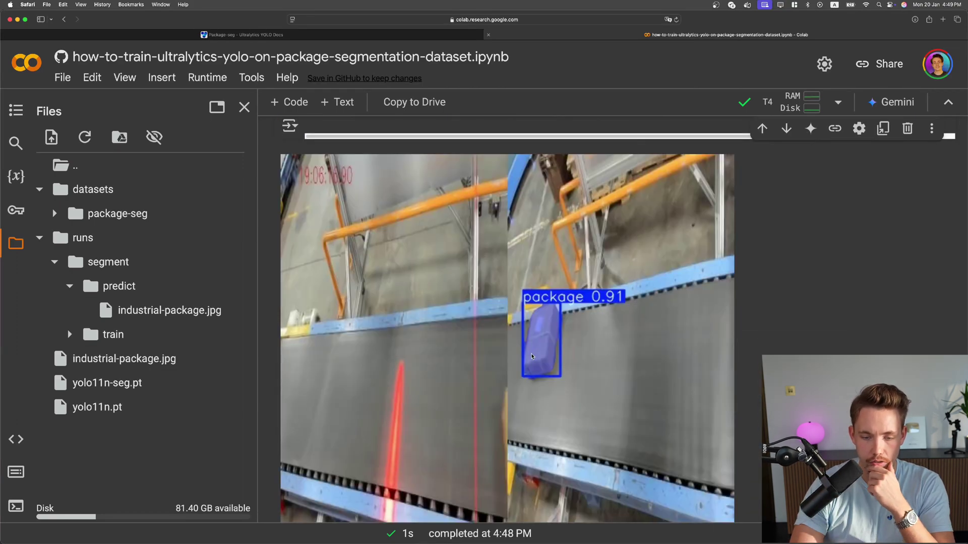
{"action": "scroll", "coordinate": [537, 361], "scroll_direction": "down", "scroll_amount": 5}
{"action": "scroll", "coordinate": [538, 360], "scroll_direction": "up", "scroll_amount": 6}
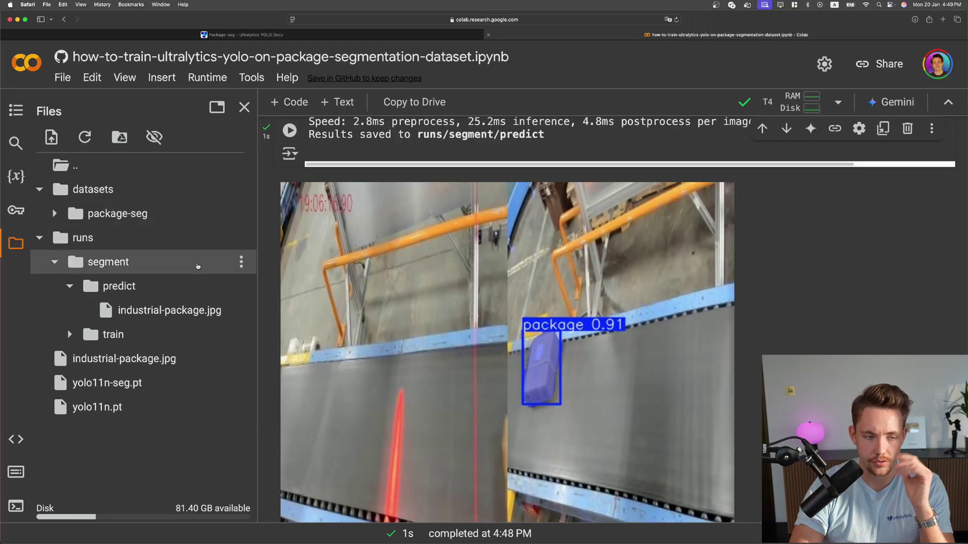
{"action": "scroll", "coordinate": [338, 406], "scroll_direction": "up", "scroll_amount": 1}
{"action": "scroll", "coordinate": [337, 405], "scroll_direction": "up", "scroll_amount": 5}
{"action": "scroll", "coordinate": [337, 405], "scroll_direction": "down", "scroll_amount": 5}
{"action": "scroll", "coordinate": [337, 407], "scroll_direction": "down", "scroll_amount": 5}
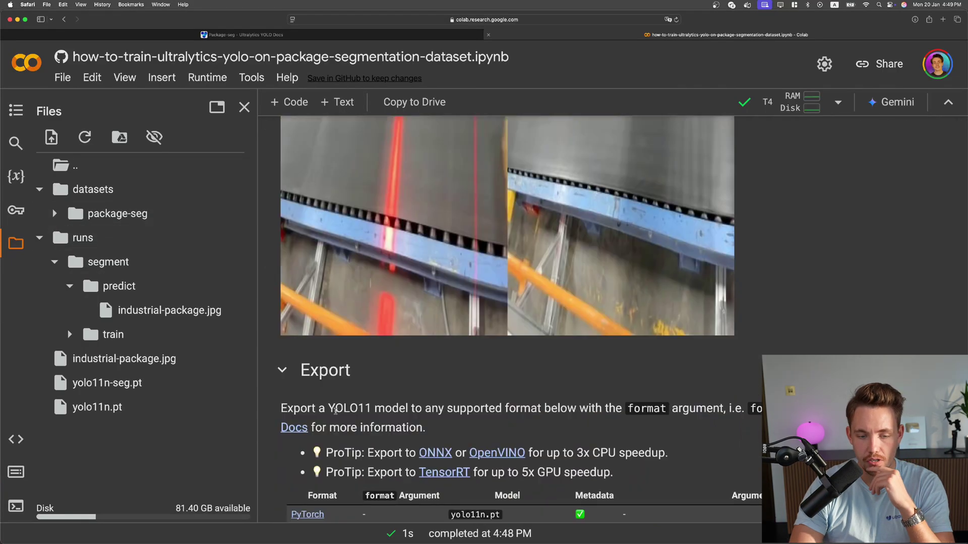
{"action": "scroll", "coordinate": [341, 341], "scroll_direction": "down", "scroll_amount": 3}
{"action": "scroll", "coordinate": [348, 287], "scroll_direction": "down", "scroll_amount": 2}
{"action": "scroll", "coordinate": [351, 262], "scroll_direction": "down", "scroll_amount": 3}
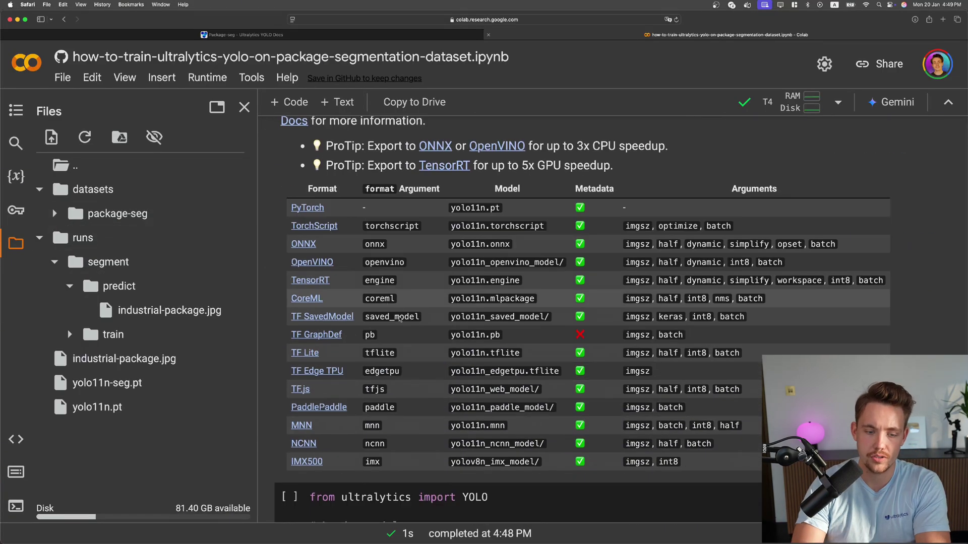
{"action": "scroll", "coordinate": [363, 281], "scroll_direction": "down", "scroll_amount": 3}
{"action": "scroll", "coordinate": [383, 304], "scroll_direction": "up", "scroll_amount": 4}
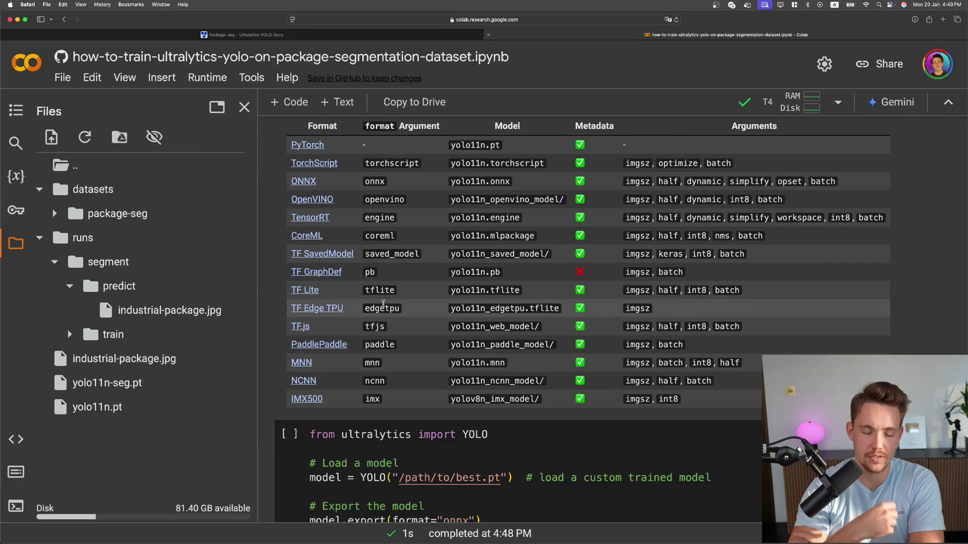
{"action": "scroll", "coordinate": [383, 304], "scroll_direction": "down", "scroll_amount": 1}
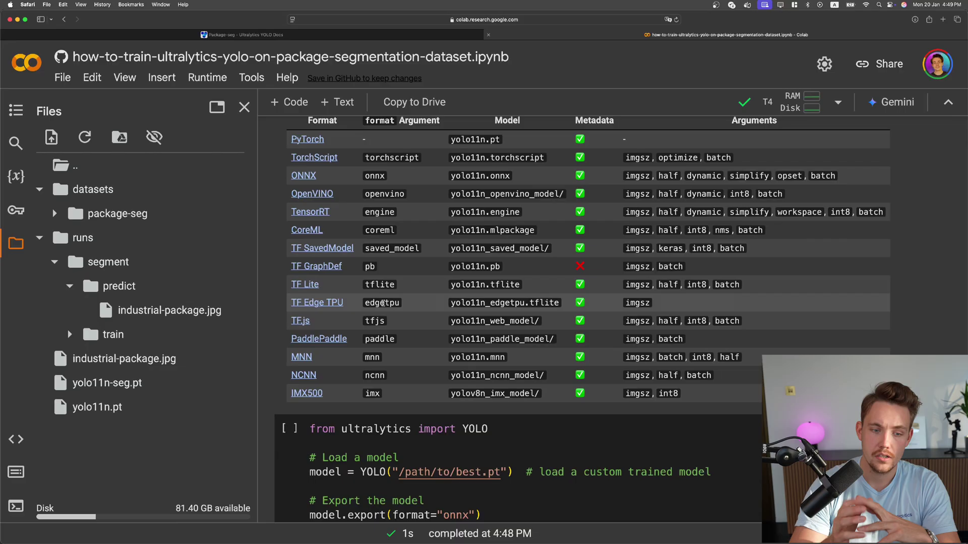
{"action": "scroll", "coordinate": [408, 325], "scroll_direction": "up", "scroll_amount": 1}
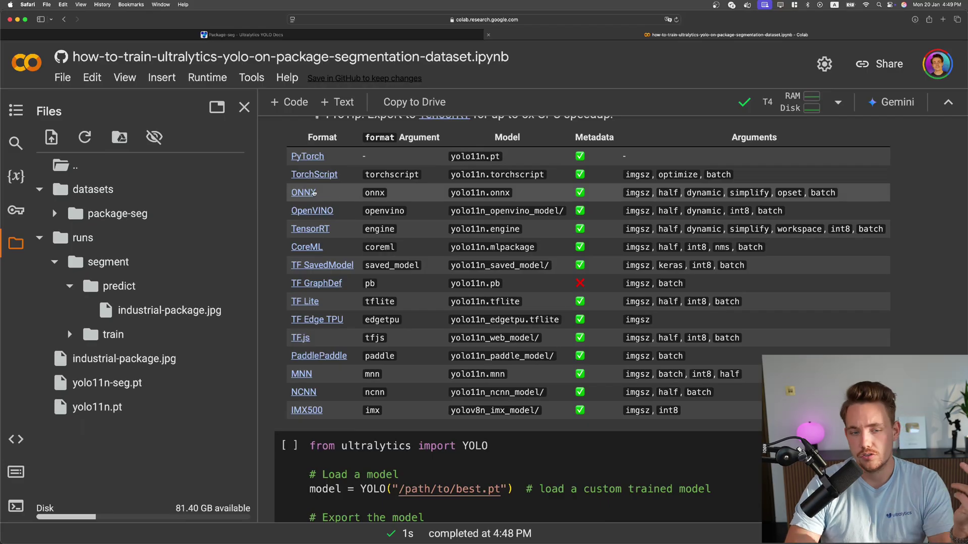
{"action": "scroll", "coordinate": [301, 204], "scroll_direction": "down", "scroll_amount": 2}
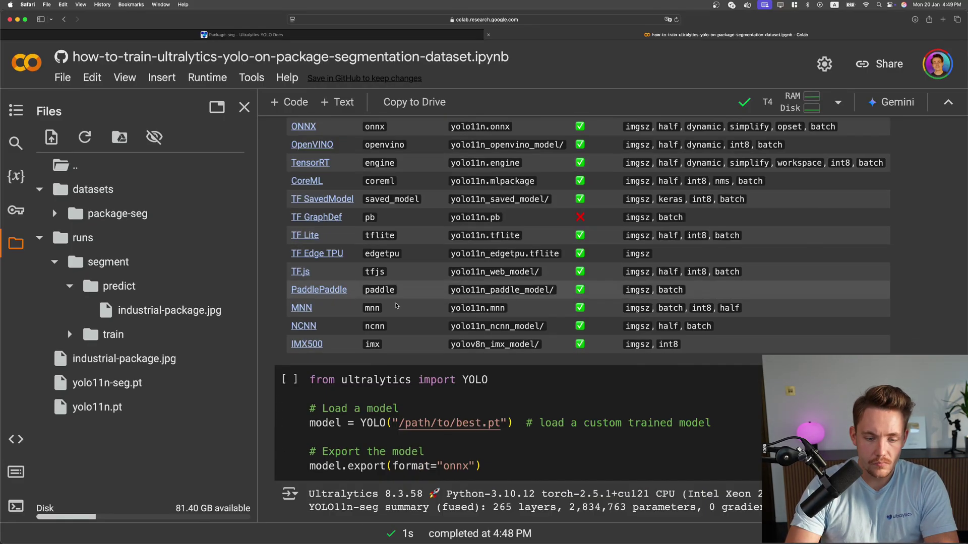
{"action": "left_click_drag", "start_coordinate": [499, 423], "coordinate": [400, 423]}
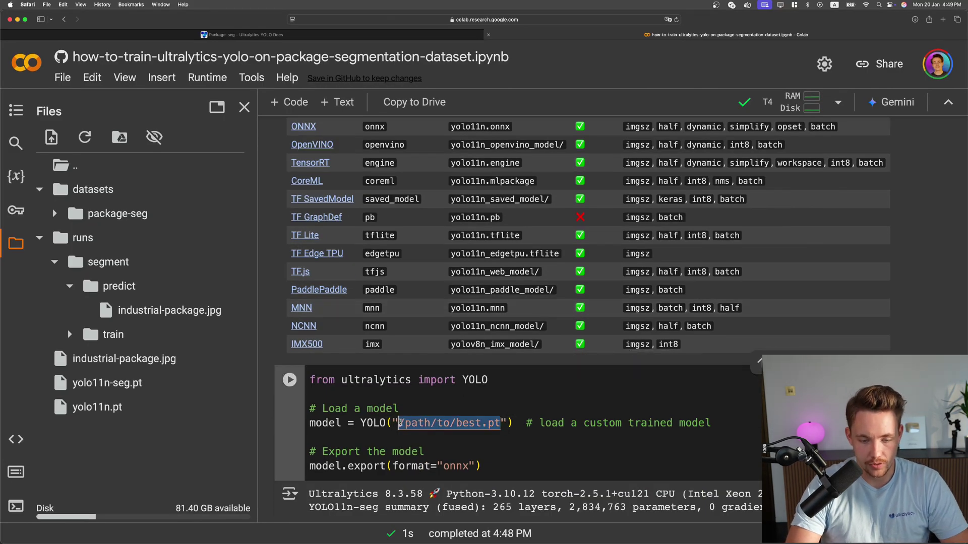
Replace the '/path/to/best.pt' placeholder with the copied full path of the trained best.pt
{"action": "key", "text": "super+v"}
{"action": "key", "text": "super+z"}
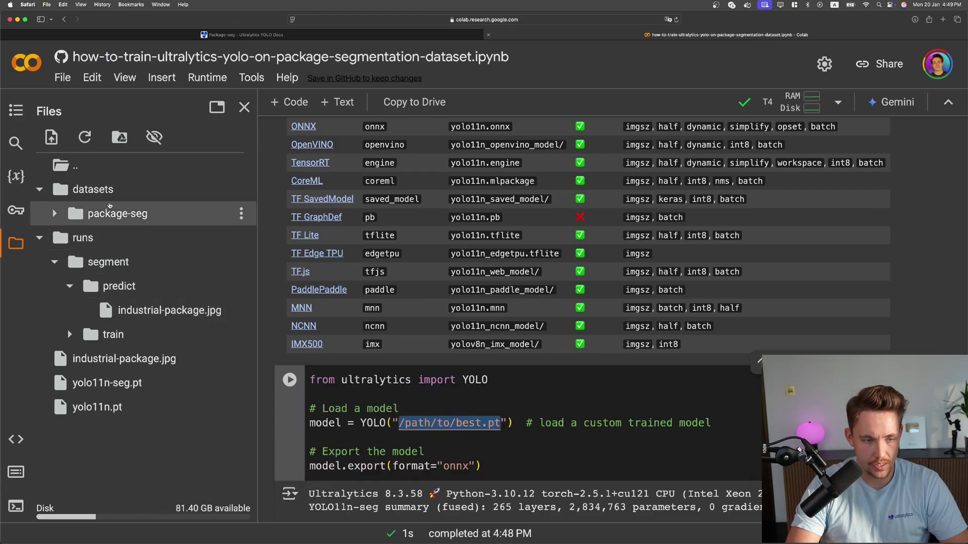
{"action": "left_click", "coordinate": [121, 333]}
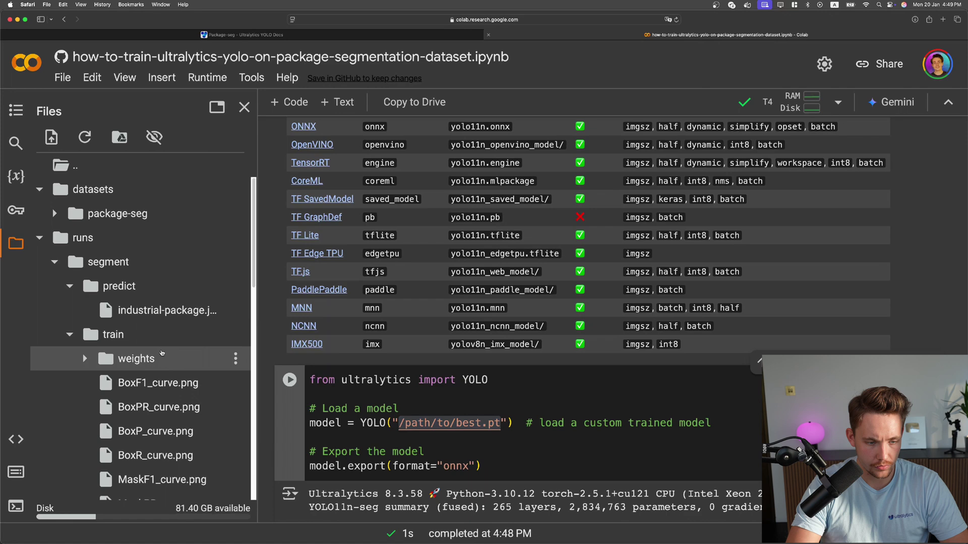
{"action": "right_click", "coordinate": [182, 384]}
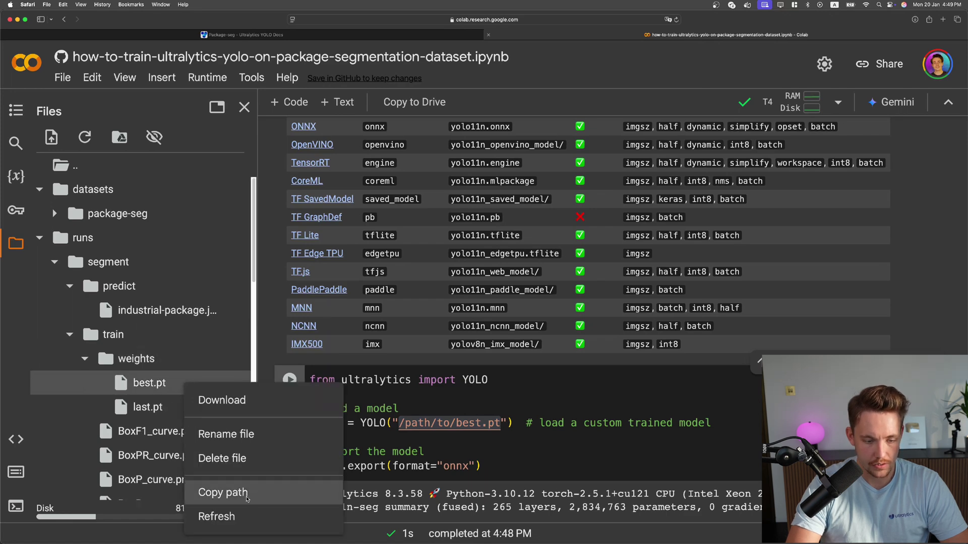
{"action": "left_click", "coordinate": [219, 493]}
{"action": "left_click", "coordinate": [483, 423]}
{"action": "key", "text": "super+v"}
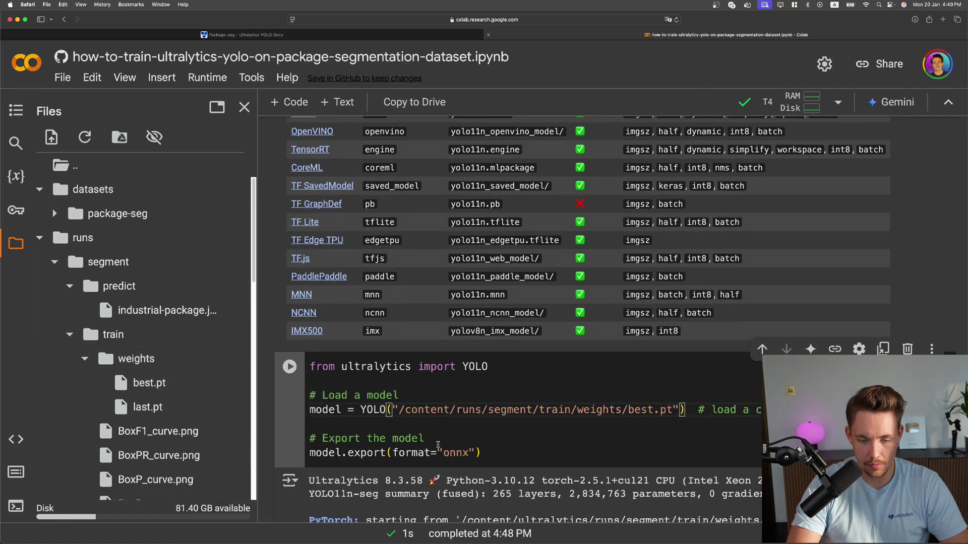
{"action": "scroll", "coordinate": [499, 421], "scroll_direction": "down", "scroll_amount": 2}
Keep format="onnx" in the export line and run the export cell
{"action": "left_click", "coordinate": [514, 416]}
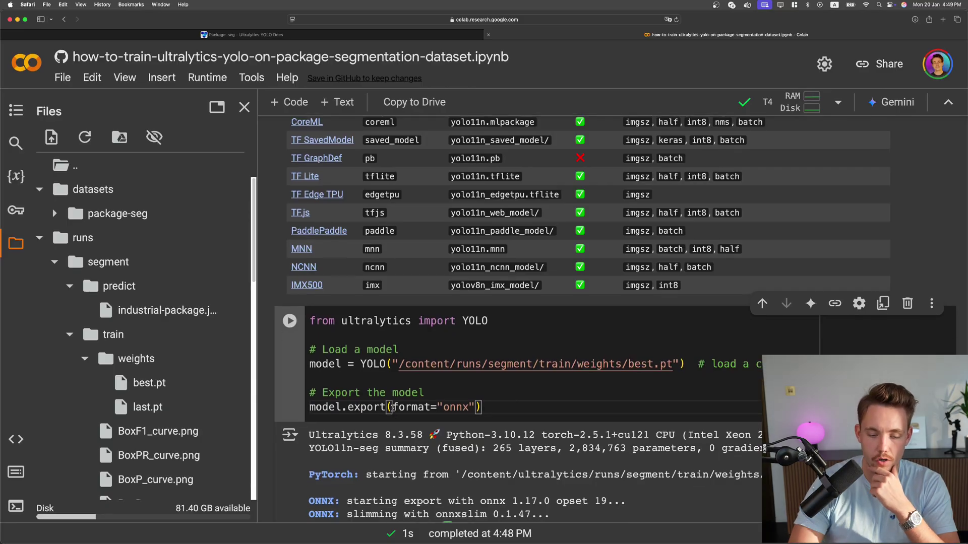
{"action": "scroll", "coordinate": [499, 424], "scroll_direction": "down", "scroll_amount": 1}
{"action": "scroll", "coordinate": [489, 376], "scroll_direction": "up", "scroll_amount": 3}
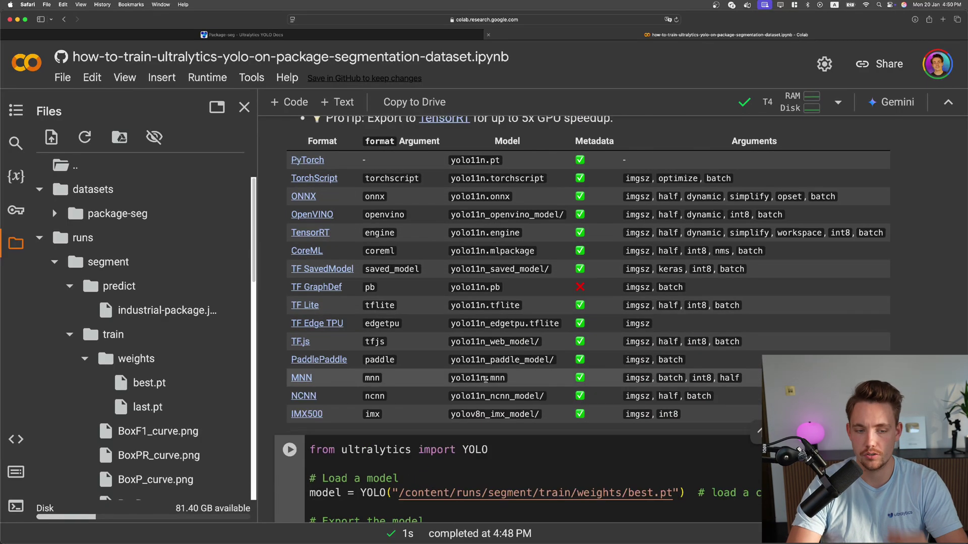
{"action": "type", "text": "on"}
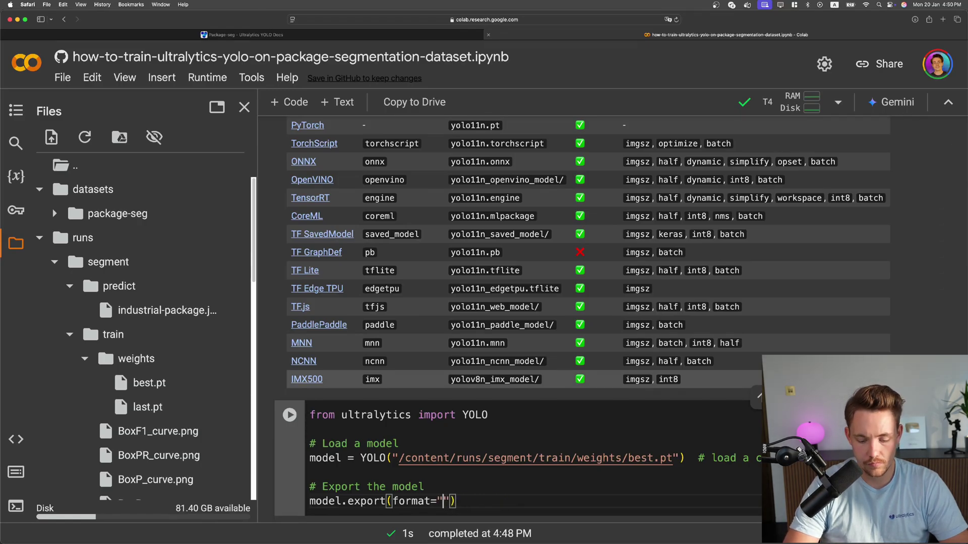
{"action": "key", "text": "BackSpace"}
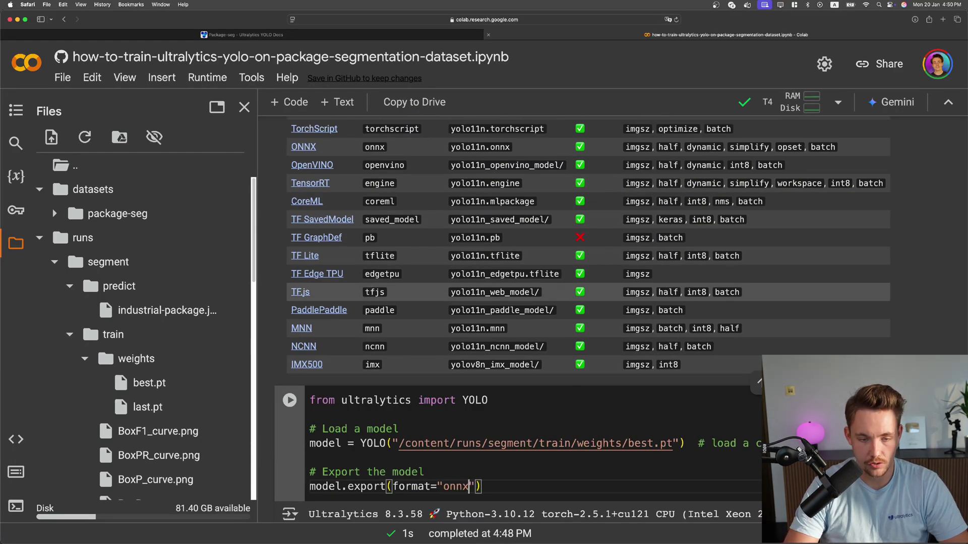
{"action": "key", "text": "shift+Return"}
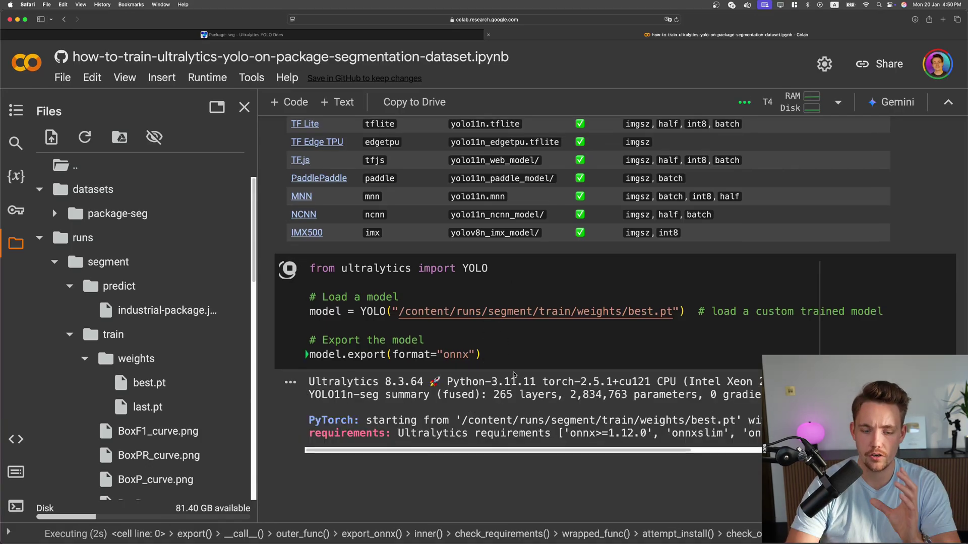
{"action": "scroll", "coordinate": [413, 294], "scroll_direction": "down", "scroll_amount": 2}
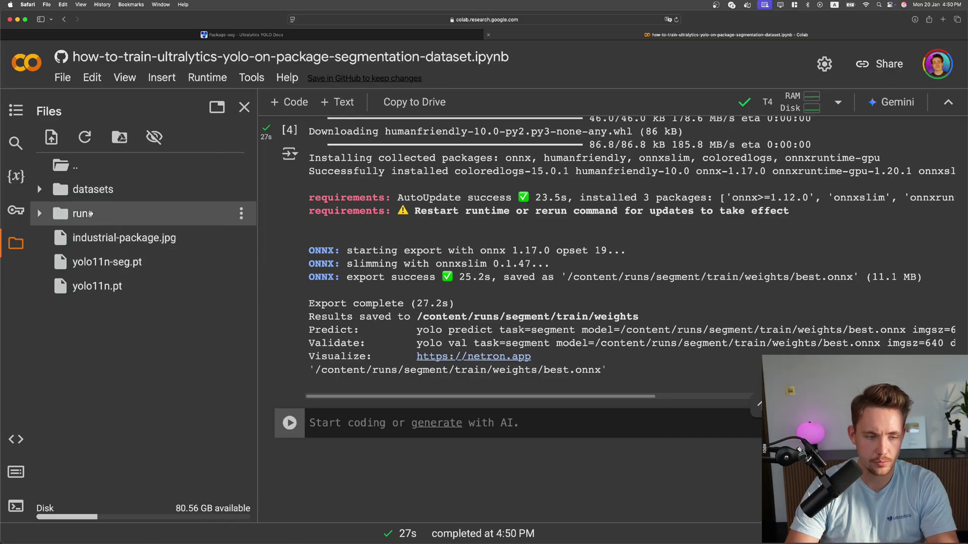
Download best.onnx from runs/segment/train/weights via its file actions menu
{"action": "left_click", "coordinate": [90, 214]}
{"action": "left_click", "coordinate": [113, 286]}
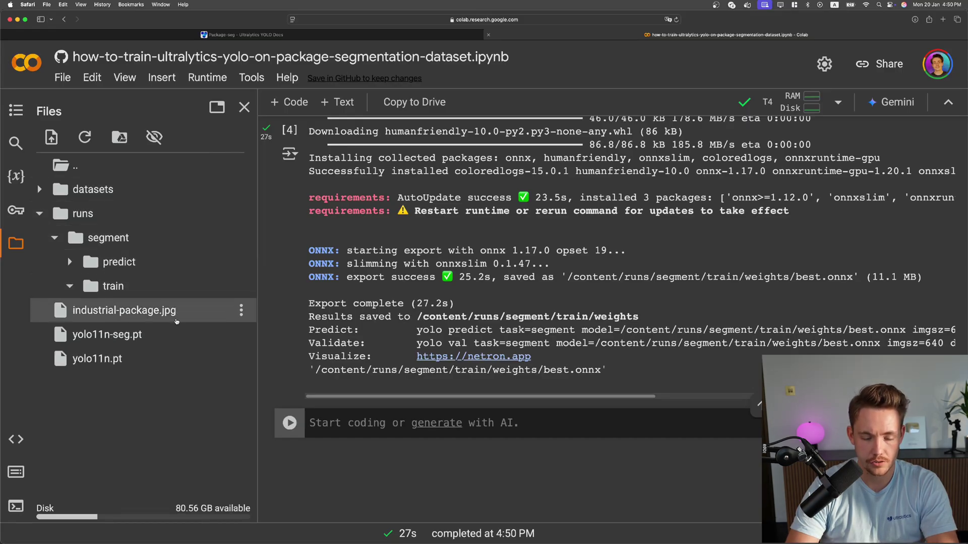
{"action": "left_click", "coordinate": [150, 312]}
{"action": "scroll", "coordinate": [158, 333], "scroll_direction": "down", "scroll_amount": 1}
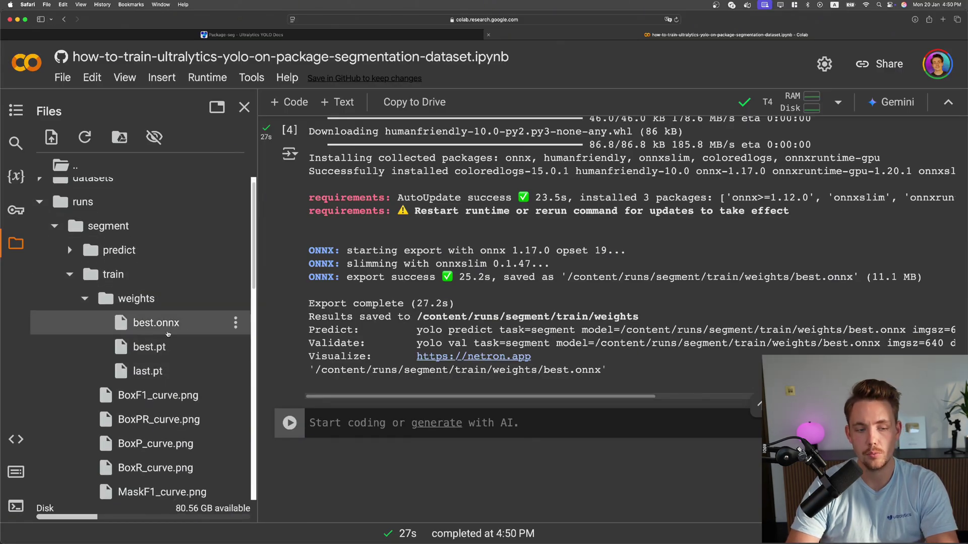
{"action": "right_click", "coordinate": [159, 331]}
{"action": "left_click", "coordinate": [178, 346]}
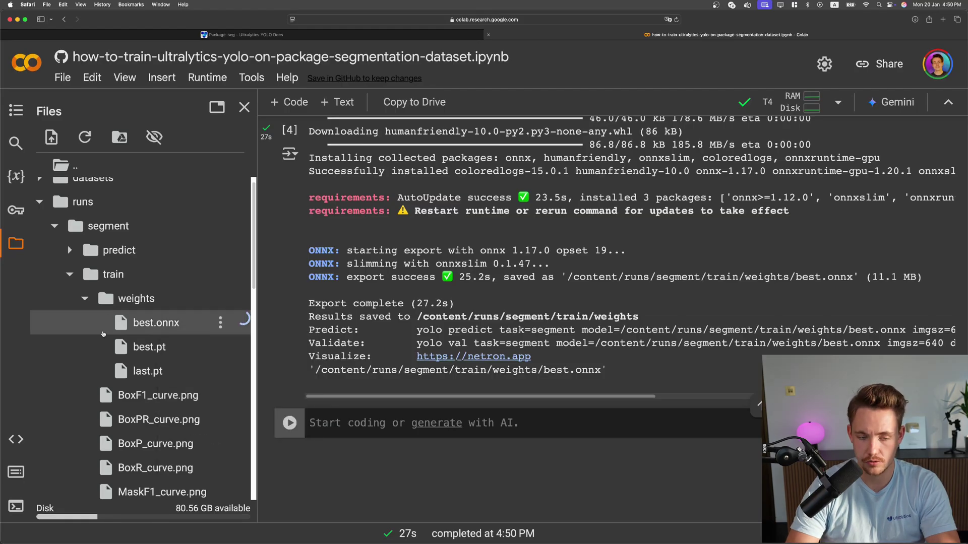
{"action": "mouse_move", "coordinate": [414, 403]}
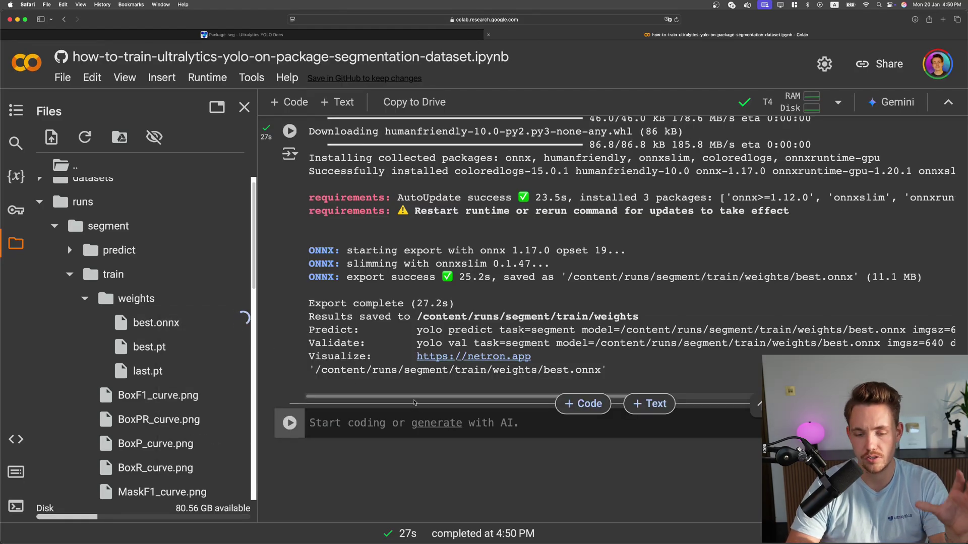
{"action": "scroll", "coordinate": [415, 402], "scroll_direction": "up", "scroll_amount": 5}
{"action": "scroll", "coordinate": [414, 403], "scroll_direction": "up", "scroll_amount": 1}
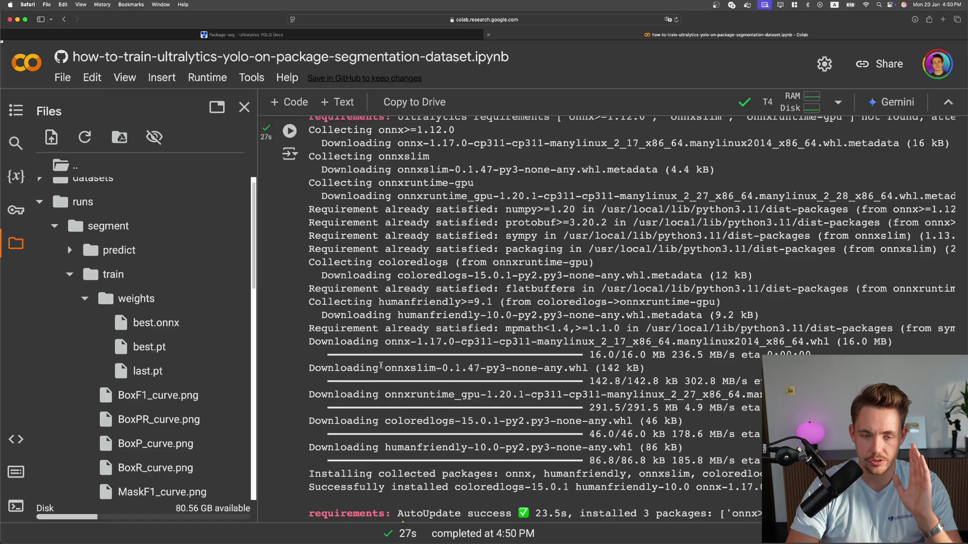
{"action": "scroll", "coordinate": [380, 366], "scroll_direction": "up", "scroll_amount": 5}
{"action": "scroll", "coordinate": [382, 367], "scroll_direction": "up", "scroll_amount": 5}
{"action": "scroll", "coordinate": [385, 370], "scroll_direction": "up", "scroll_amount": 3}
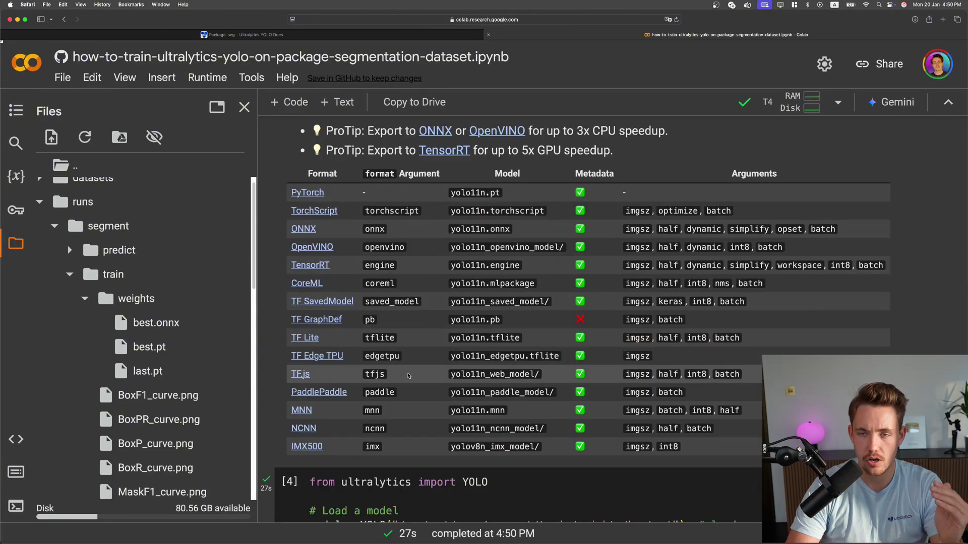